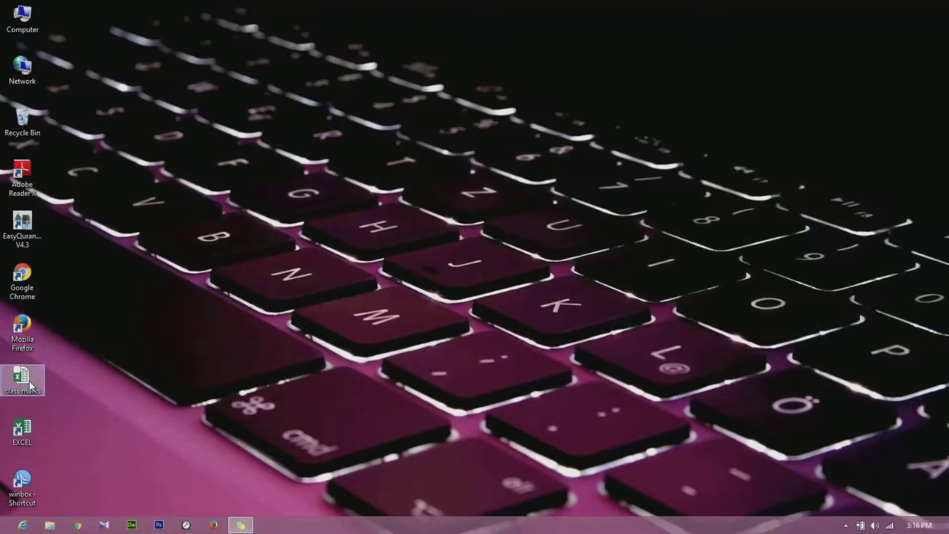
Open the 'class marks' workbook from the desktop
double_click(29, 381)
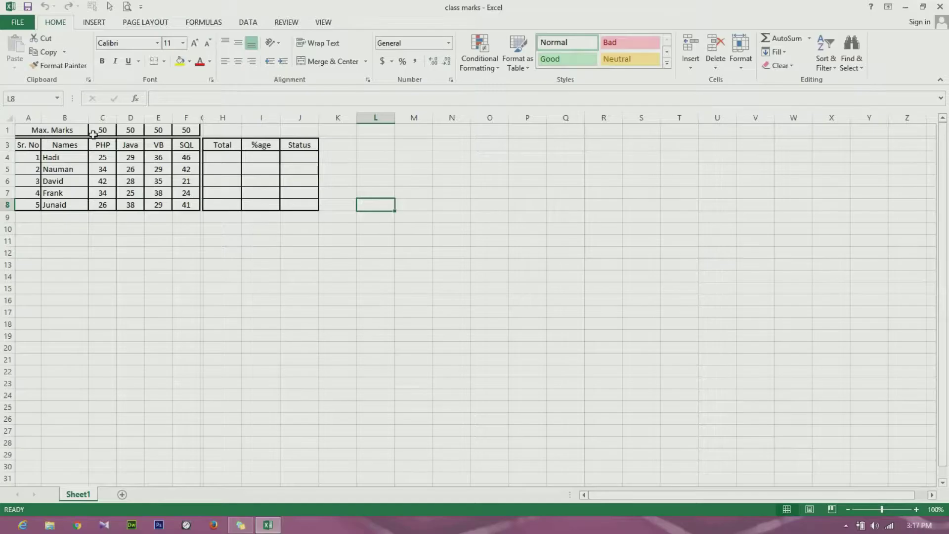
drag(97, 129, 135, 130)
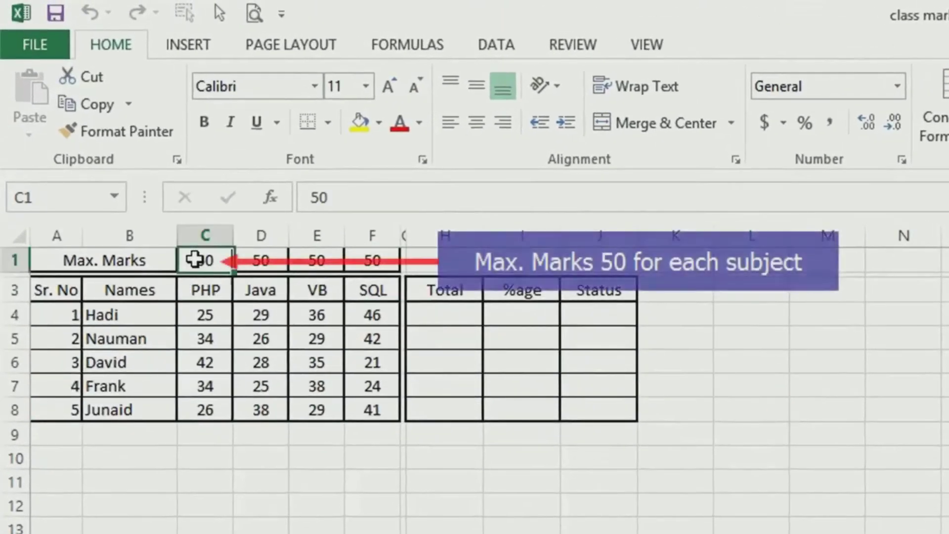
drag(270, 262, 373, 261)
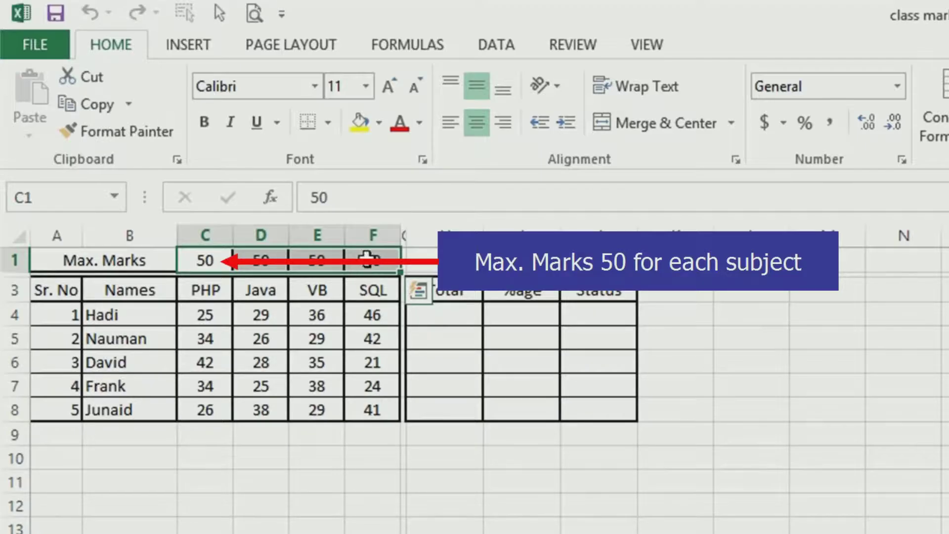
click(197, 258)
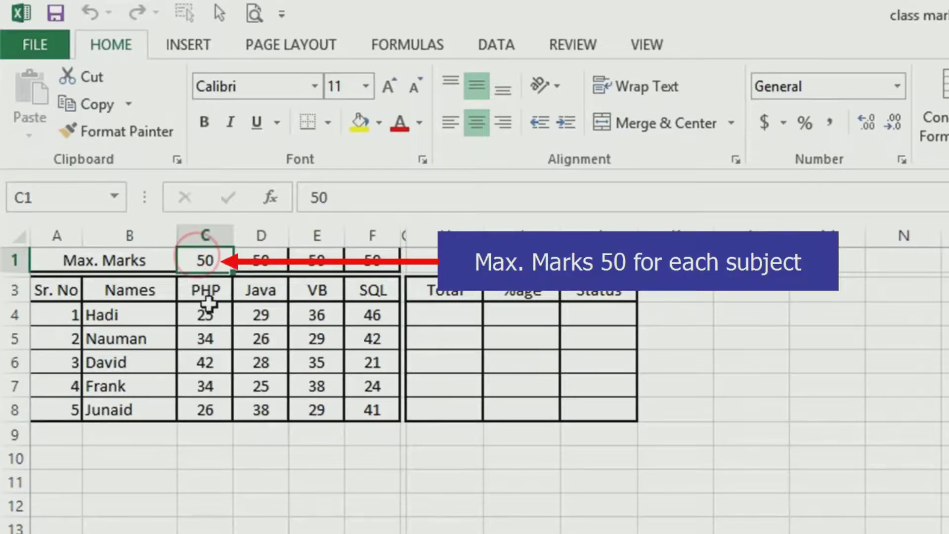
click(206, 290)
click(261, 258)
click(257, 288)
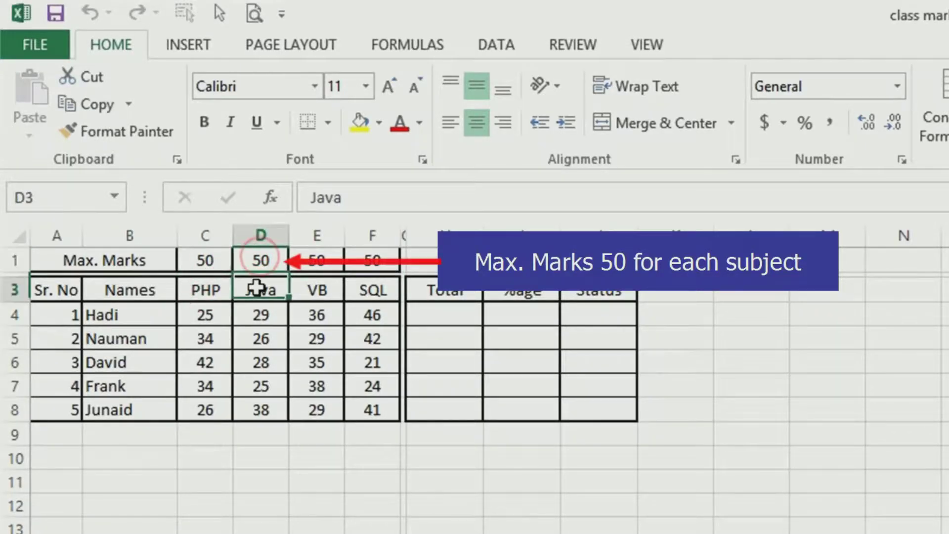
click(316, 261)
click(317, 288)
click(373, 258)
click(372, 290)
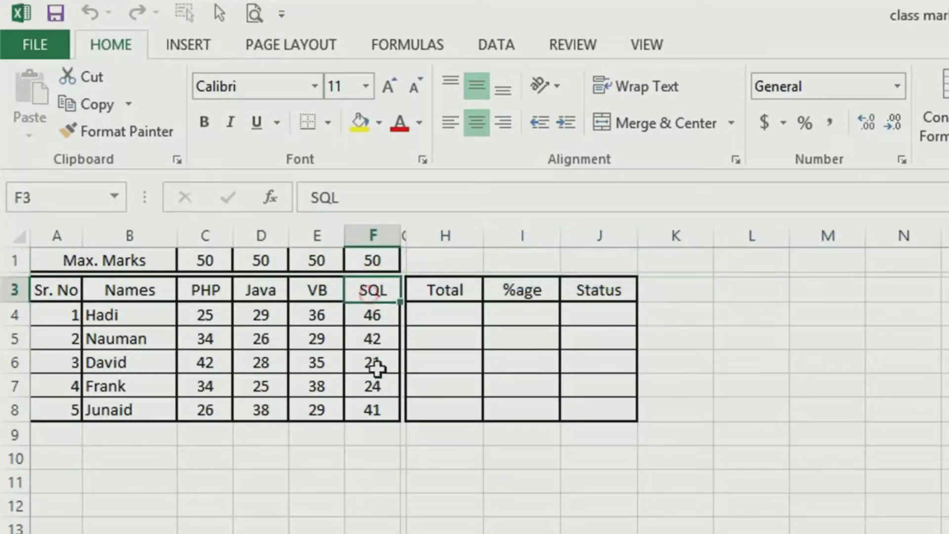
drag(455, 291, 458, 419)
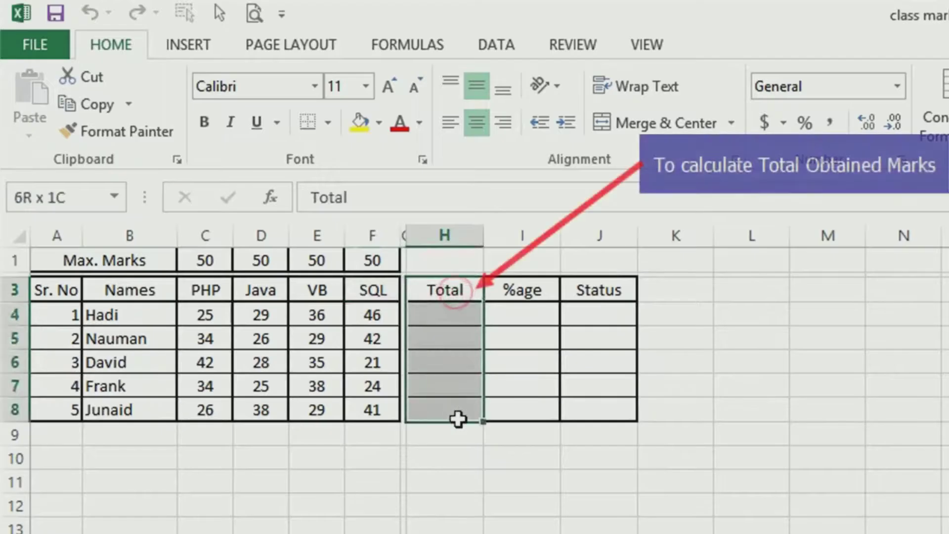
drag(523, 291, 527, 415)
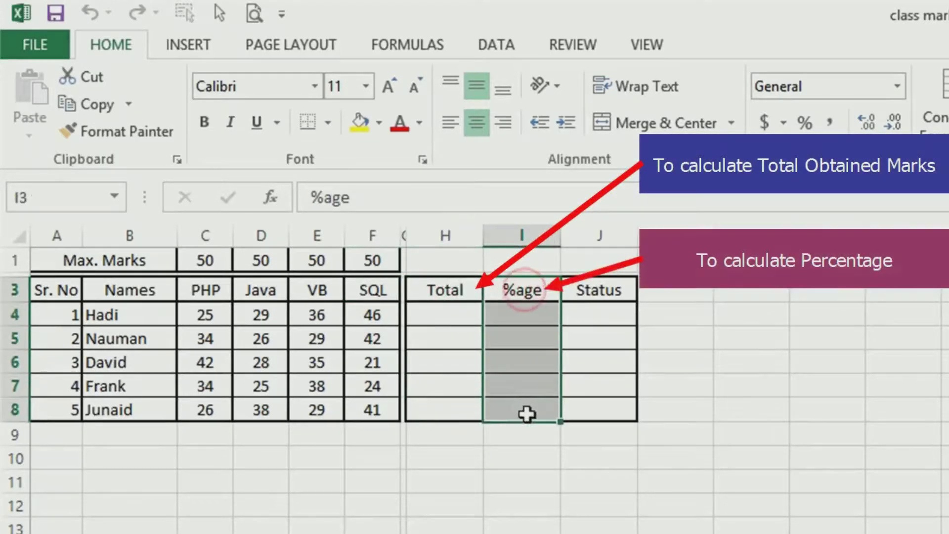
drag(604, 294, 606, 418)
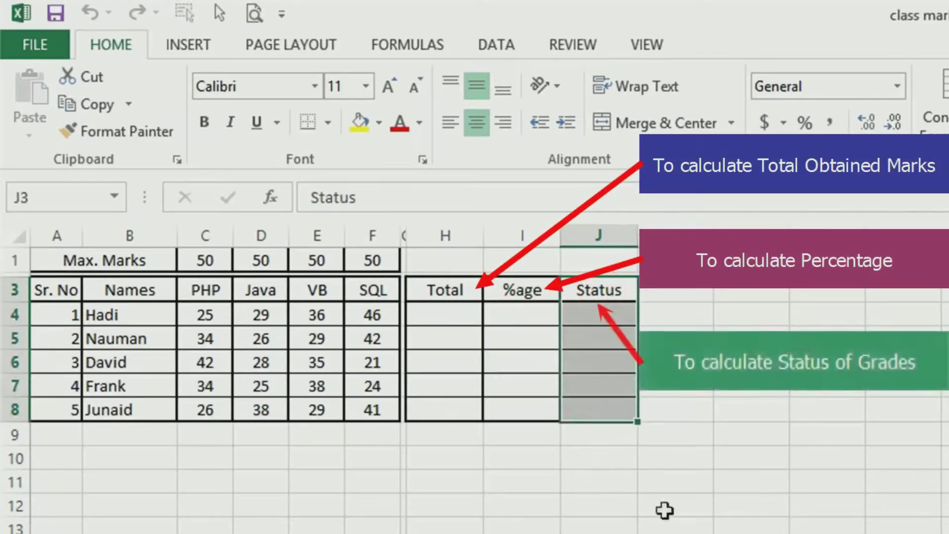
click(540, 461)
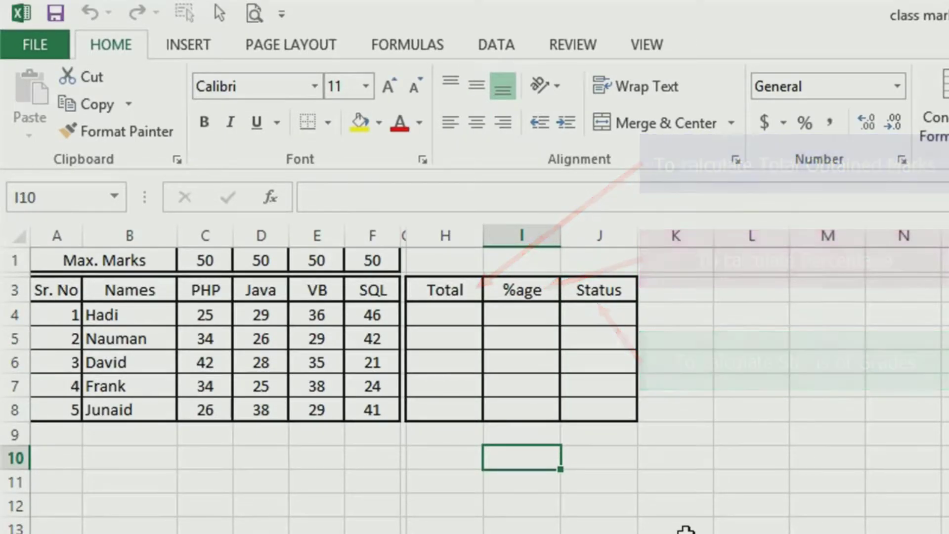
Enter =SUM(C4:F4) in H4 so the first student's total shows 136
click(206, 318)
click(263, 315)
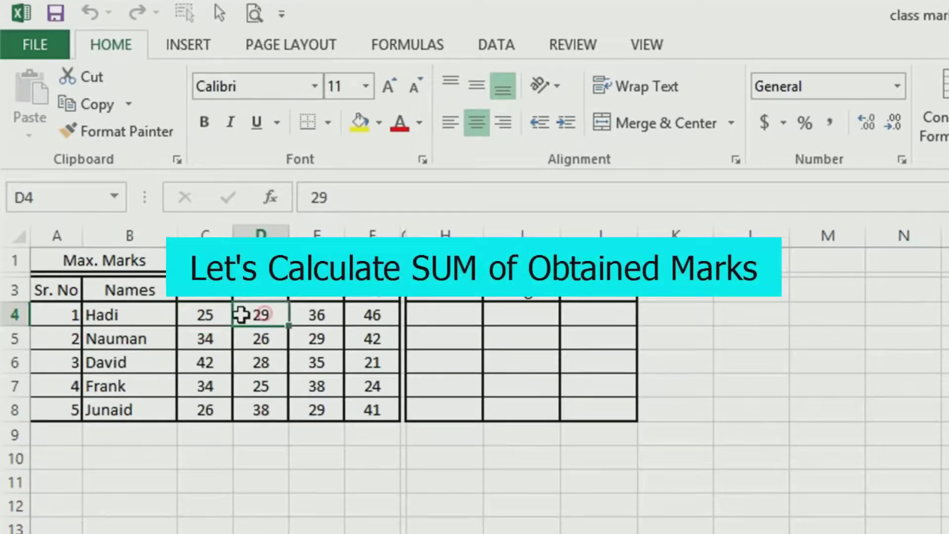
click(212, 312)
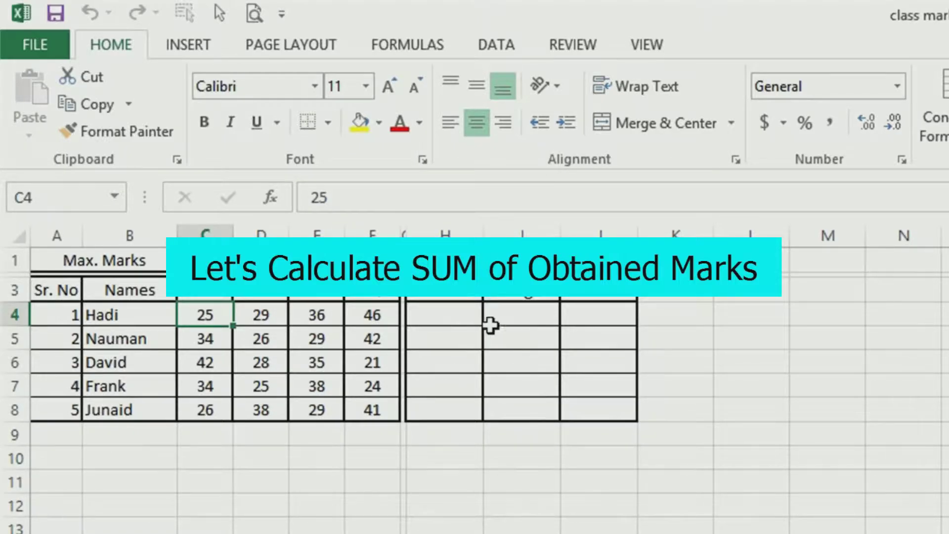
click(455, 317)
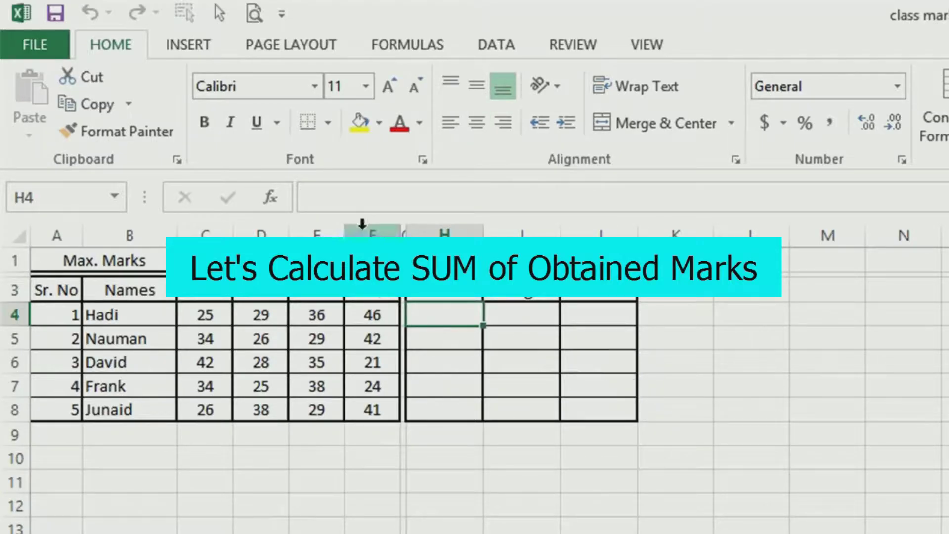
click(272, 198)
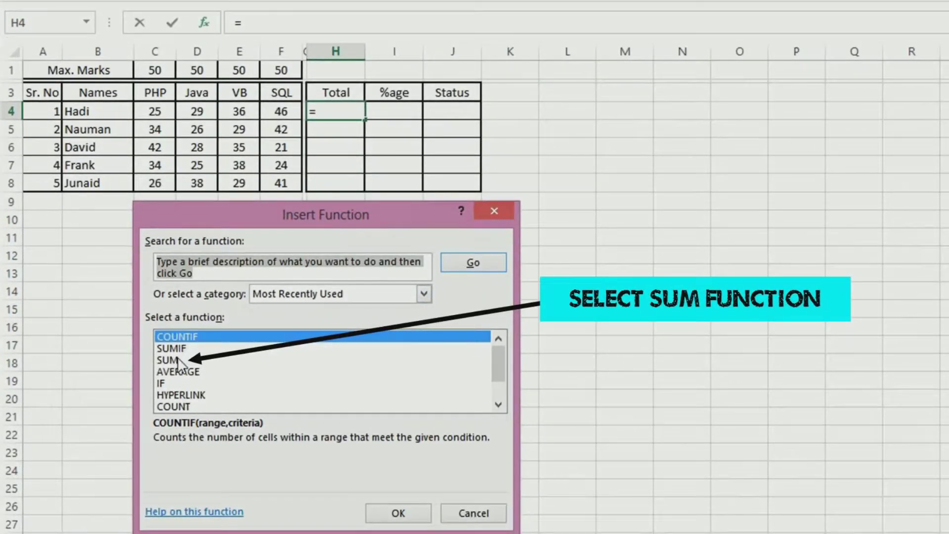
click(177, 359)
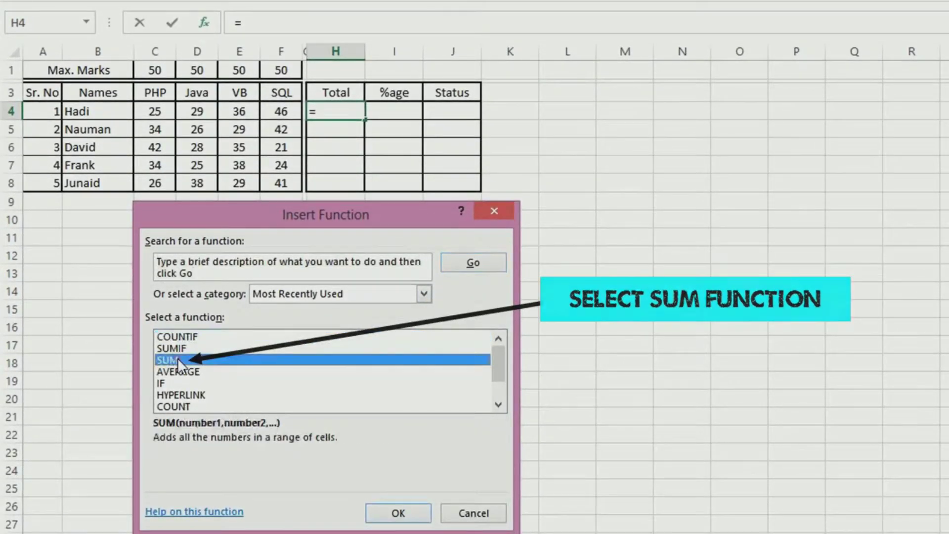
double_click(172, 360)
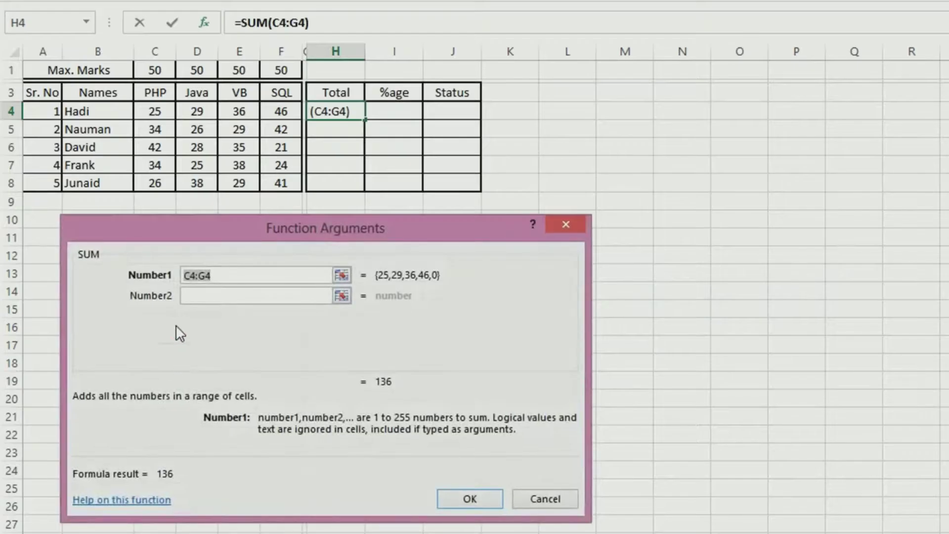
drag(153, 109, 275, 111)
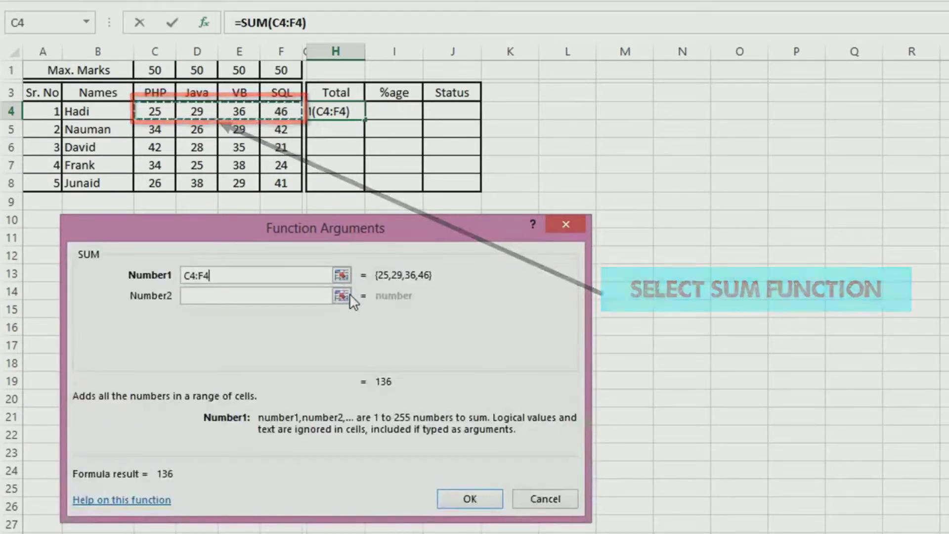
click(474, 496)
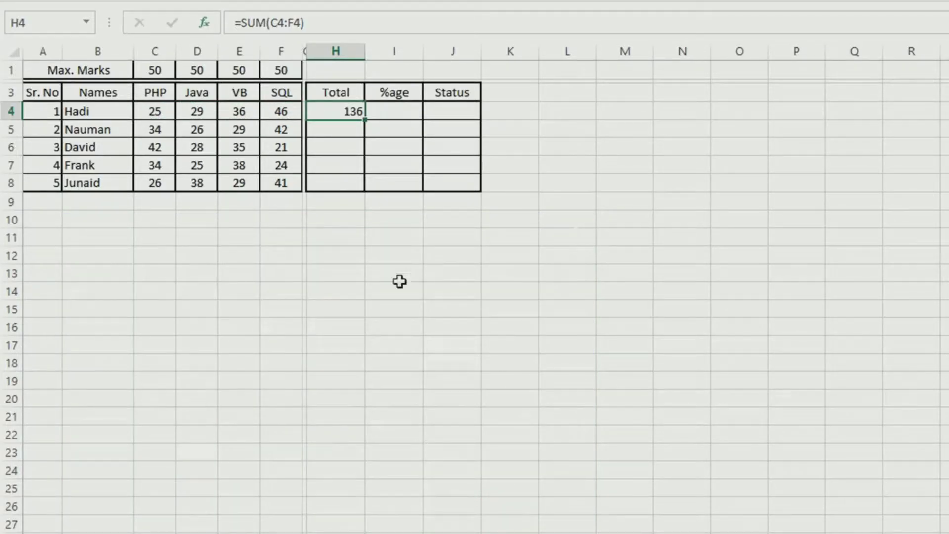
click(337, 129)
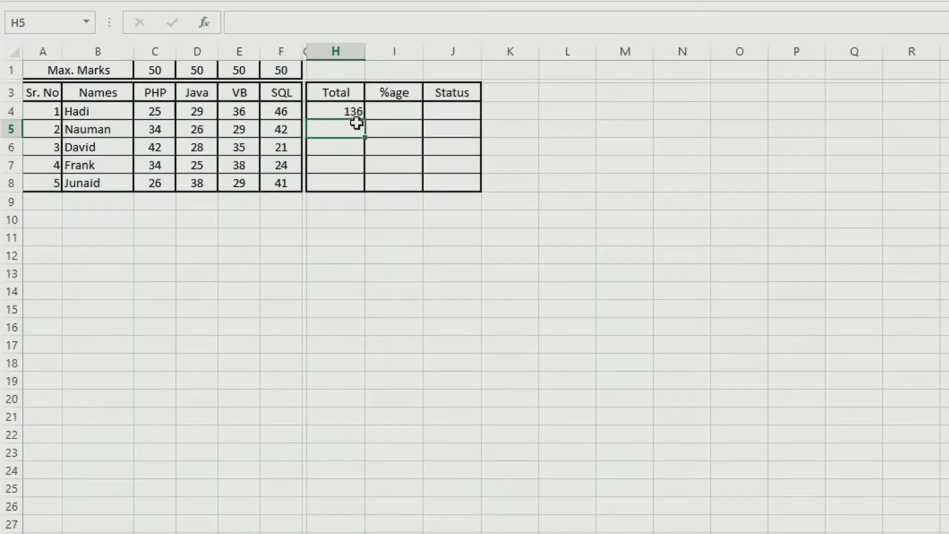
Enter =SUM(C5:F5) in H5 to total the second student's marks as 131
click(204, 22)
double_click(179, 336)
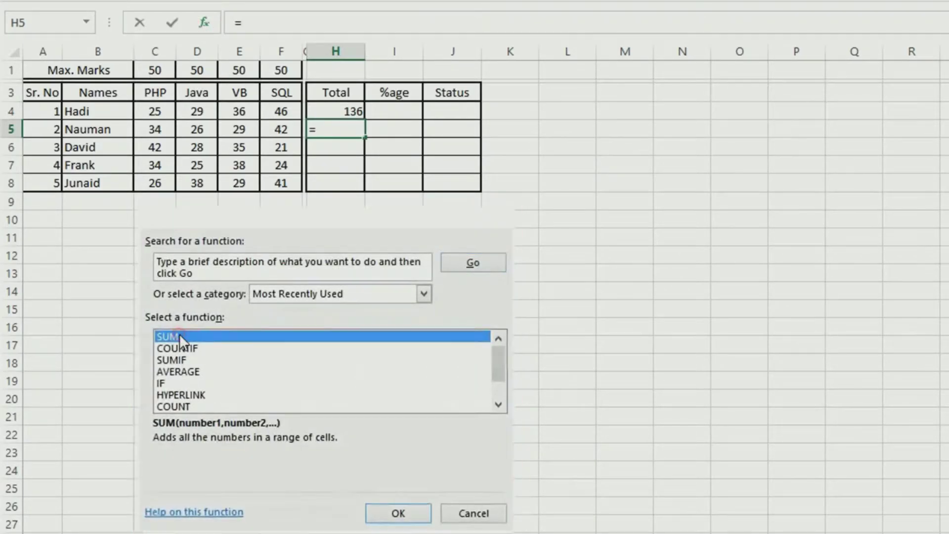
drag(152, 129, 280, 131)
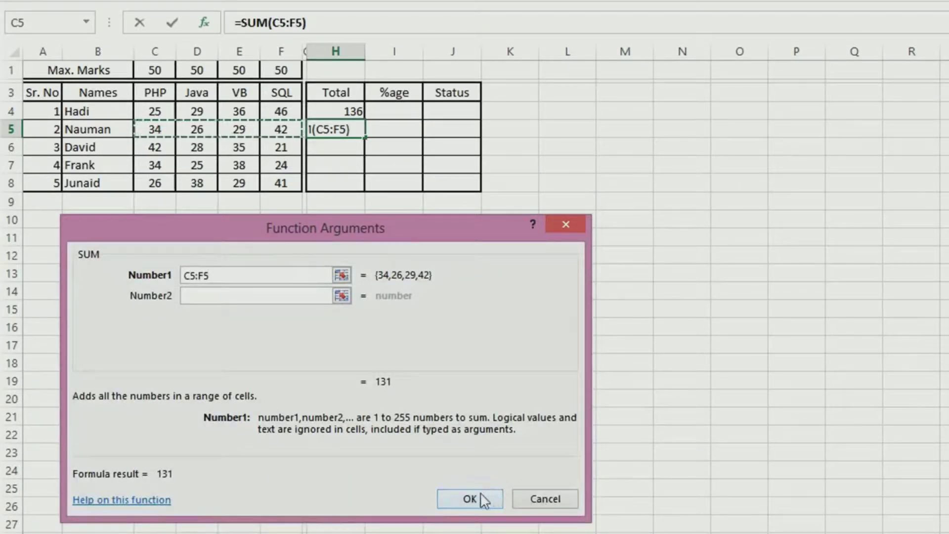
click(488, 500)
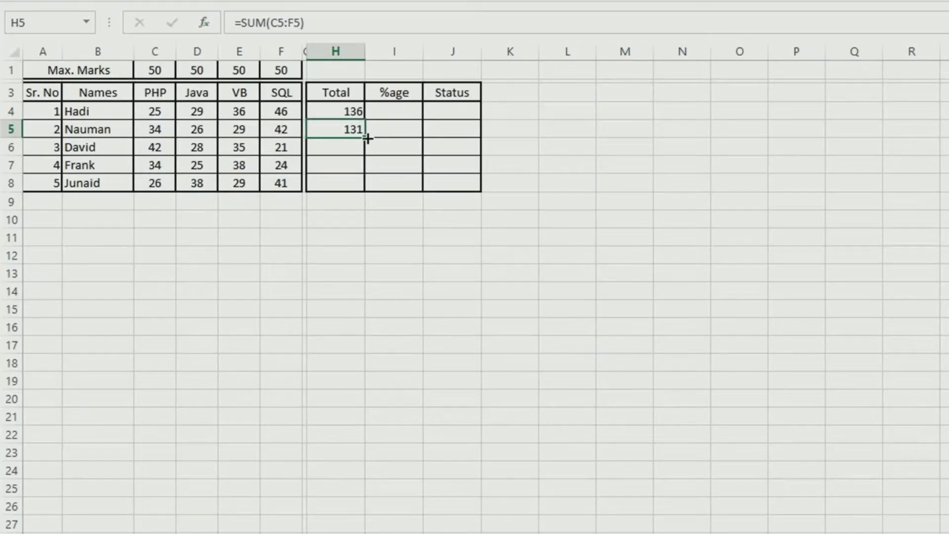
Fill the total formula down H6:H8, giving 126, 121 and 134
drag(366, 142, 366, 154)
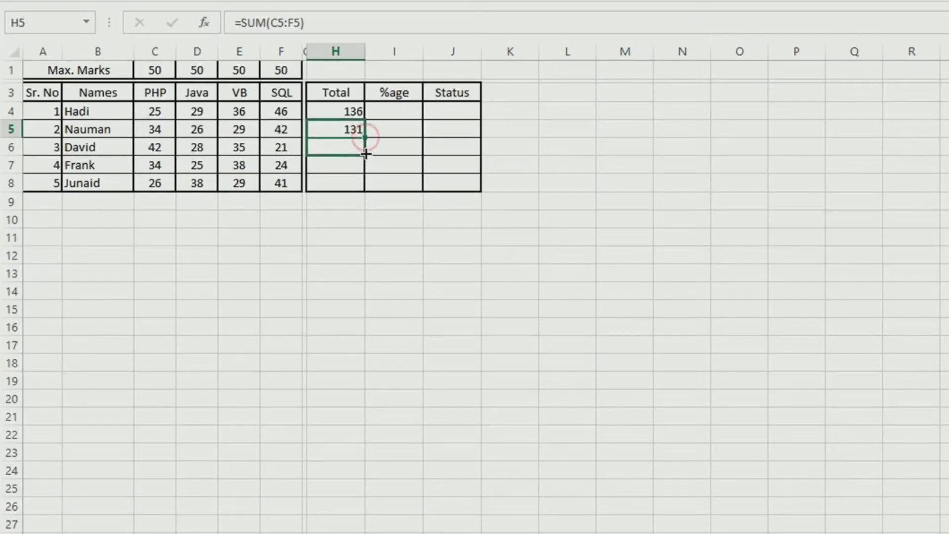
click(336, 147)
double_click(336, 147)
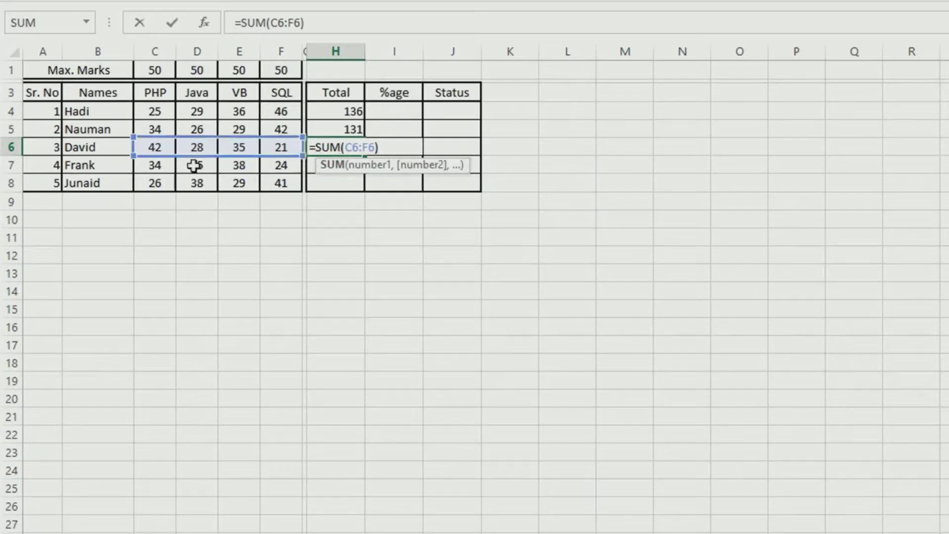
key(Escape)
click(337, 162)
click(351, 147)
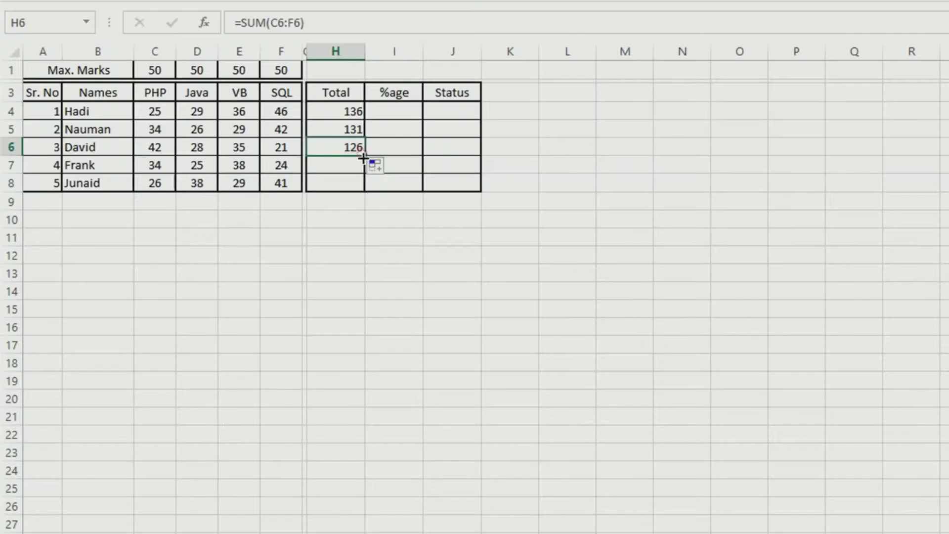
drag(363, 155, 365, 192)
click(337, 232)
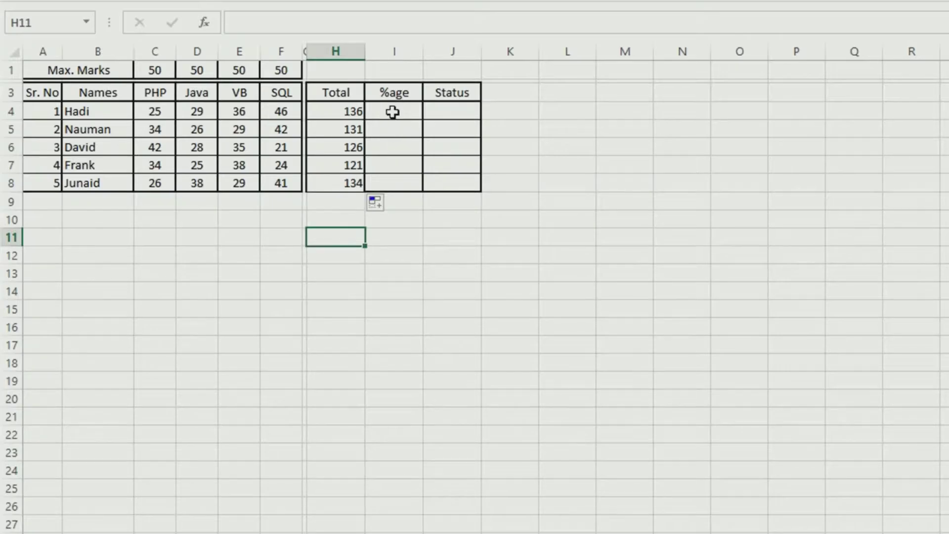
drag(392, 113, 391, 183)
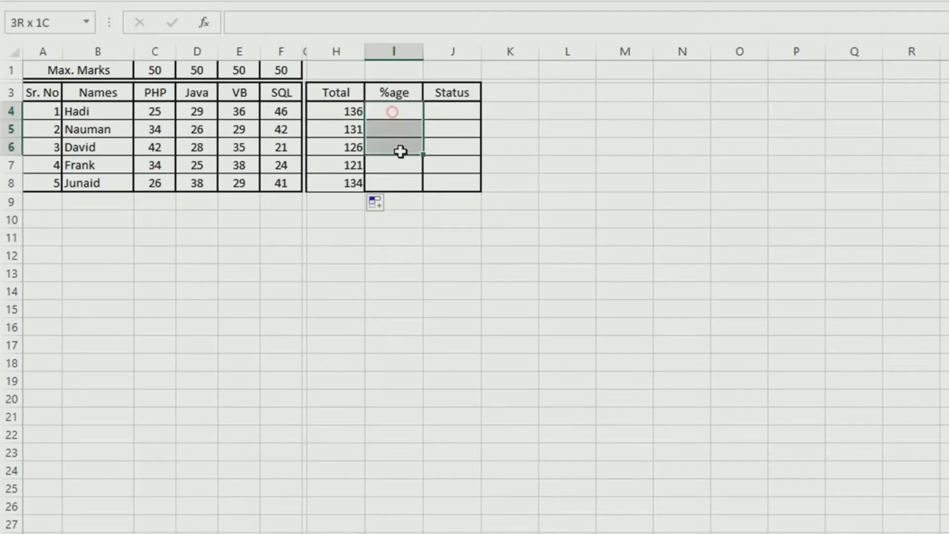
Sum the max marks C1:F1 into H1 with =SUM(C1:F1), giving 200
click(390, 109)
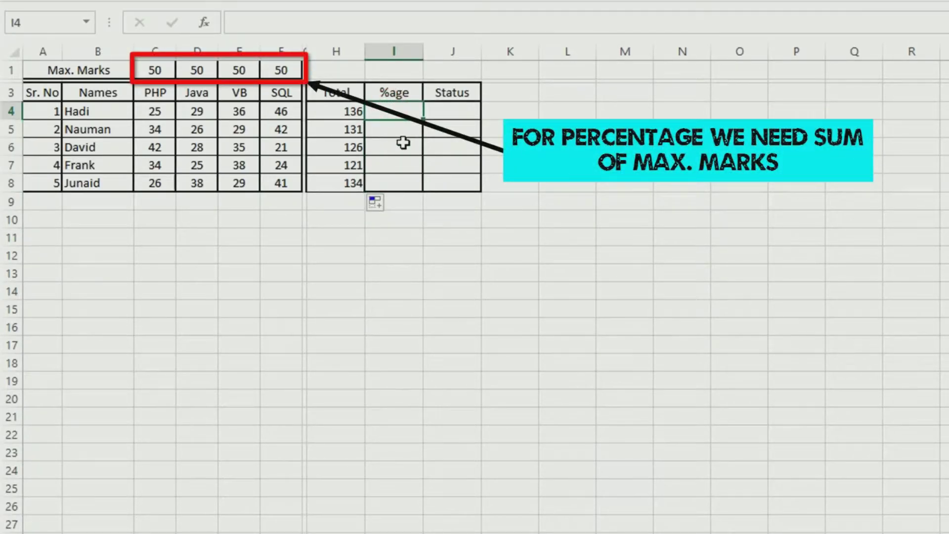
click(324, 69)
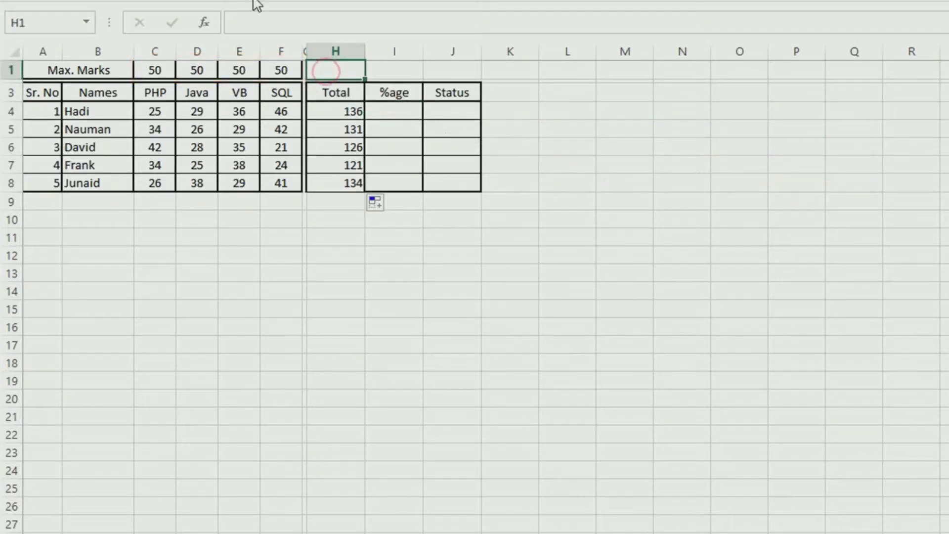
click(205, 23)
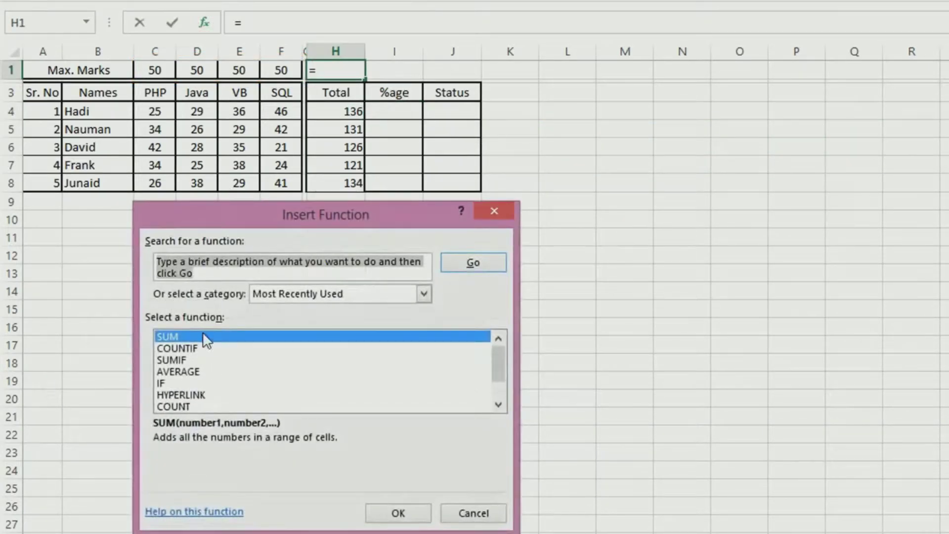
double_click(188, 336)
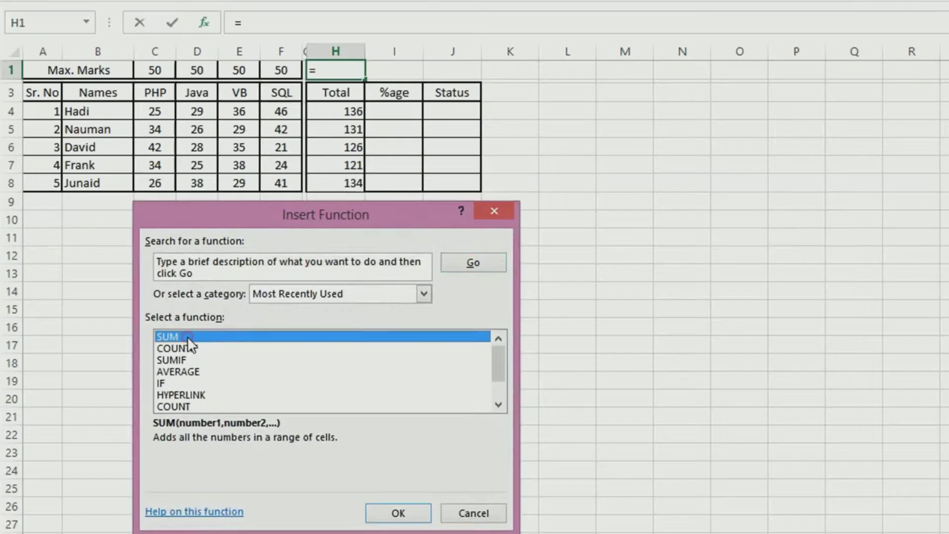
drag(154, 77, 284, 59)
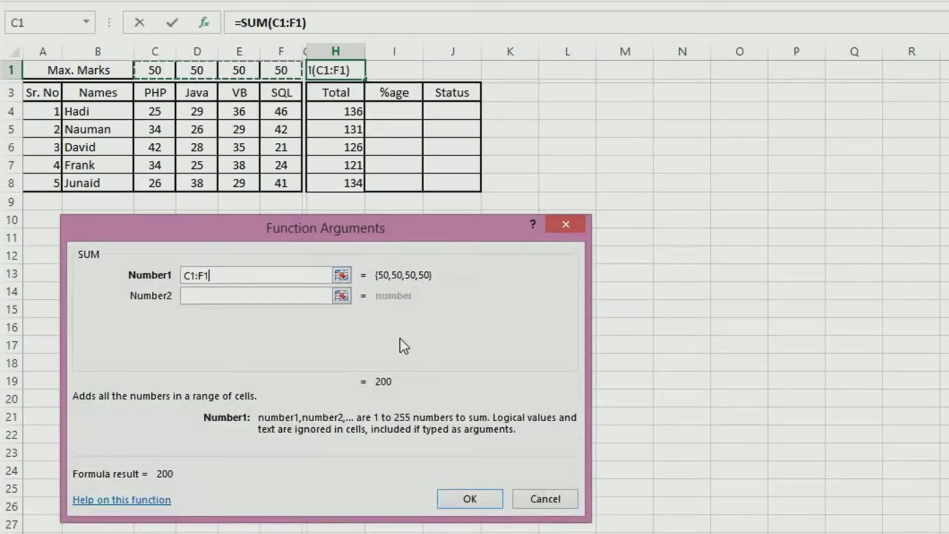
click(468, 499)
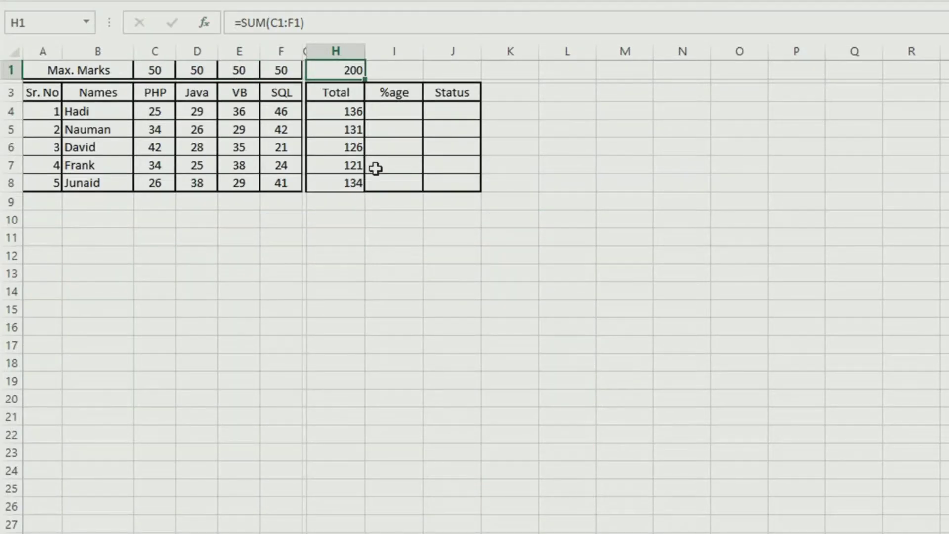
click(399, 112)
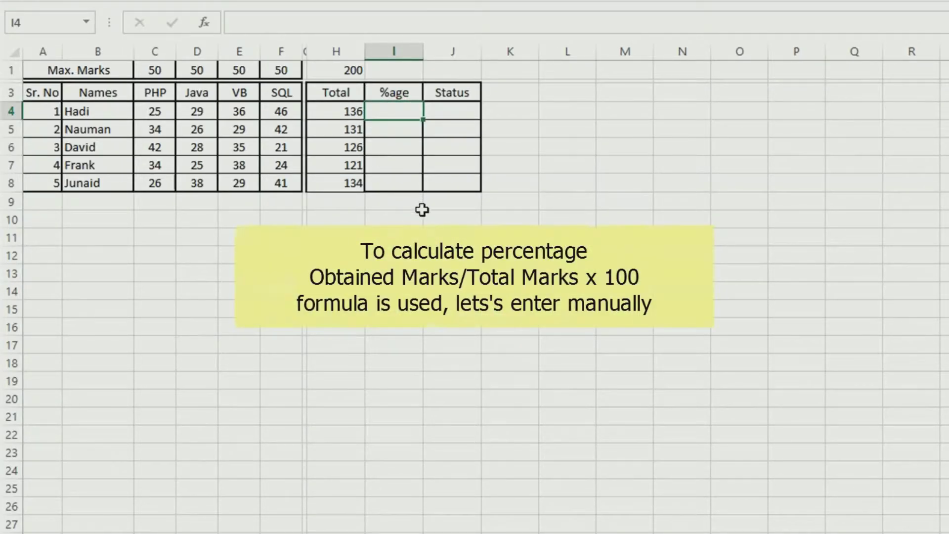
Enter =H4/H1*100 in I4 to get 68, and copy it down to I5
text(=)
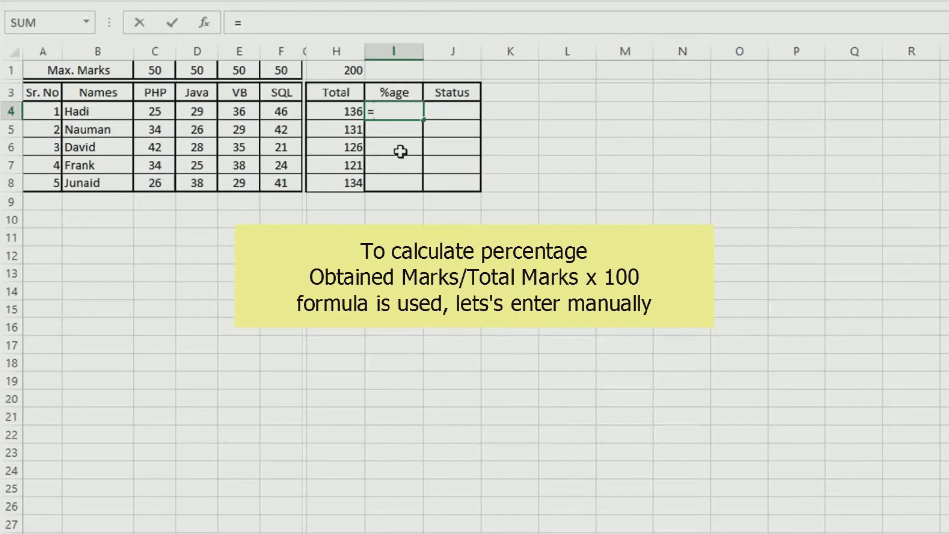
click(338, 113)
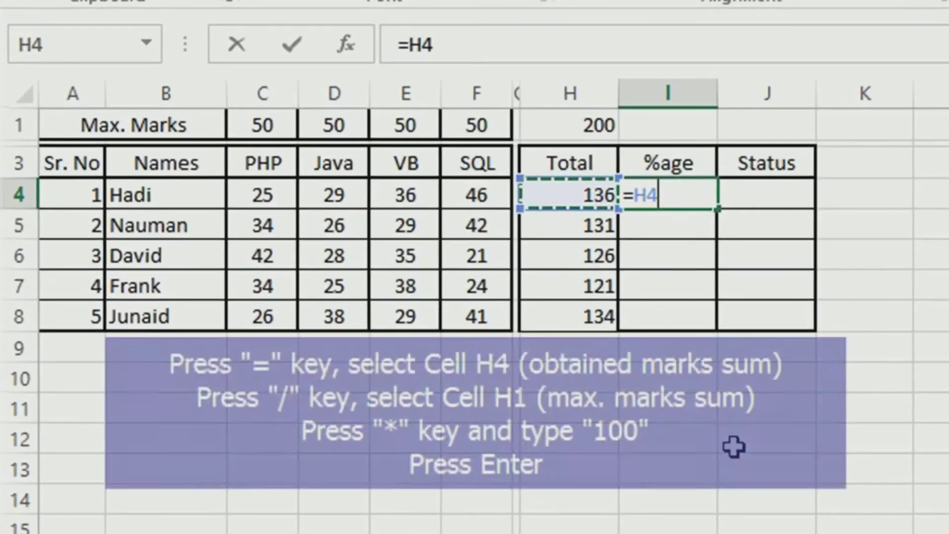
text(/)
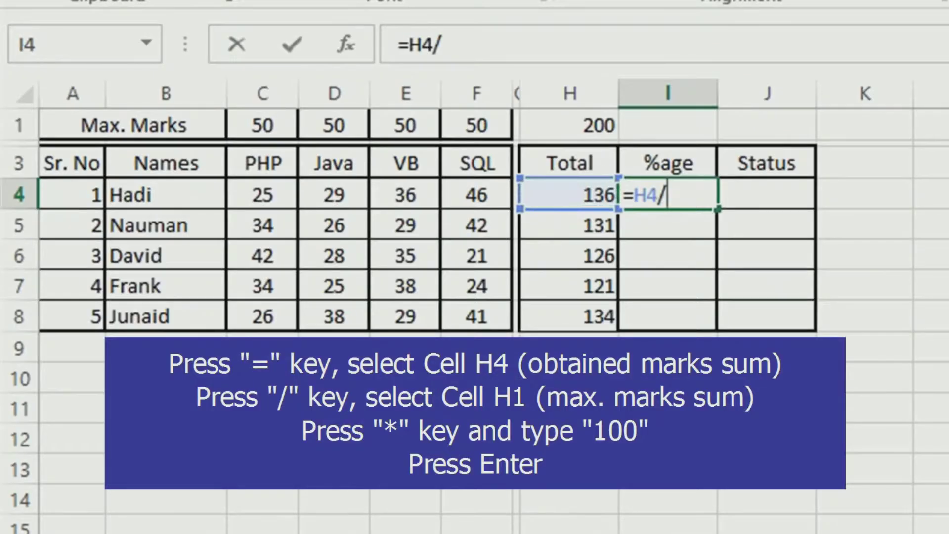
click(569, 126)
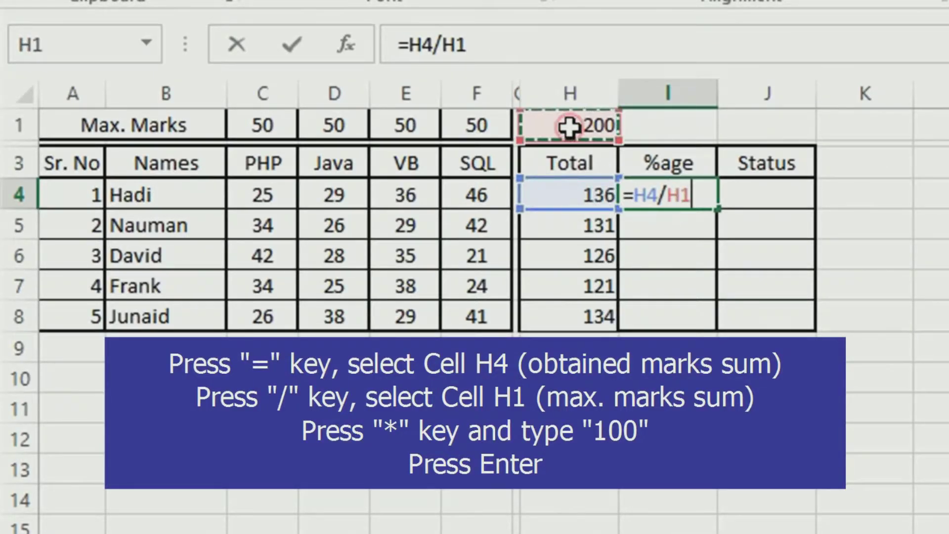
text(*)
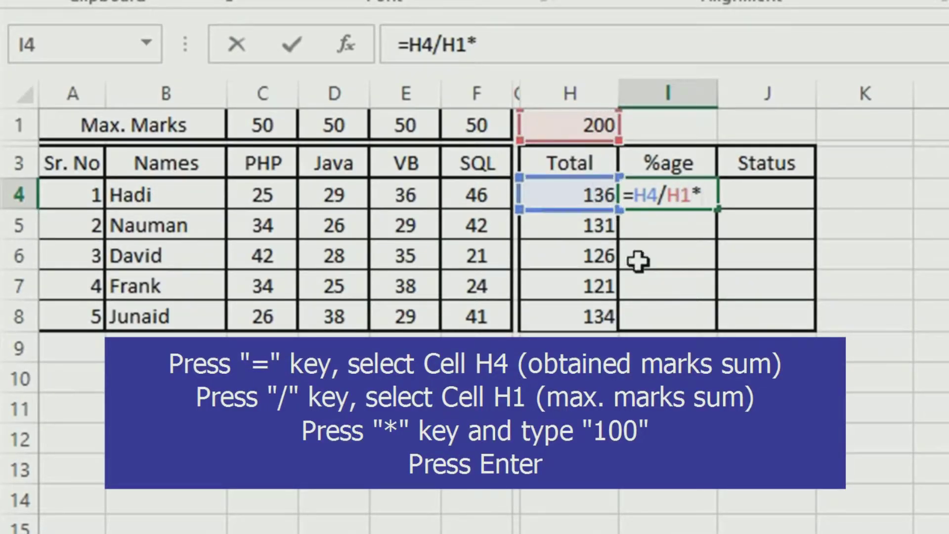
text(100)
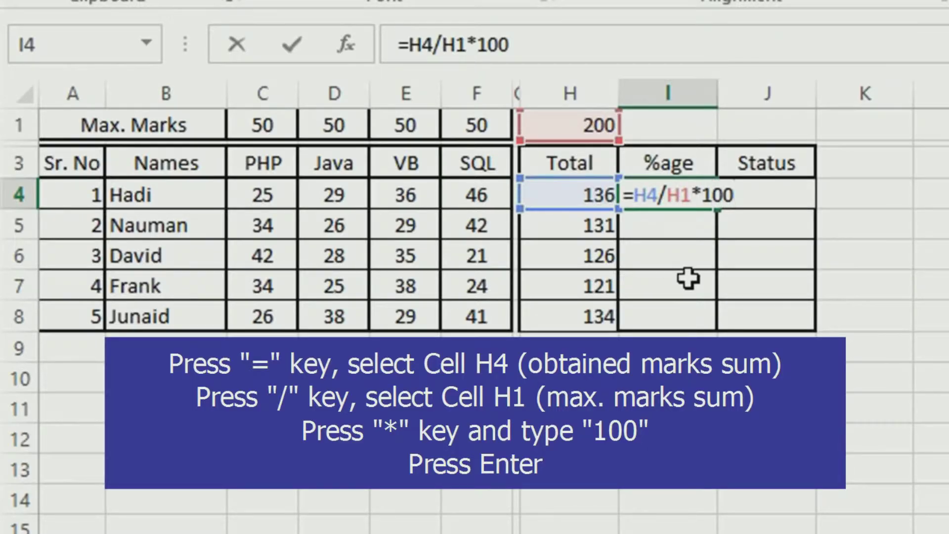
key(Return)
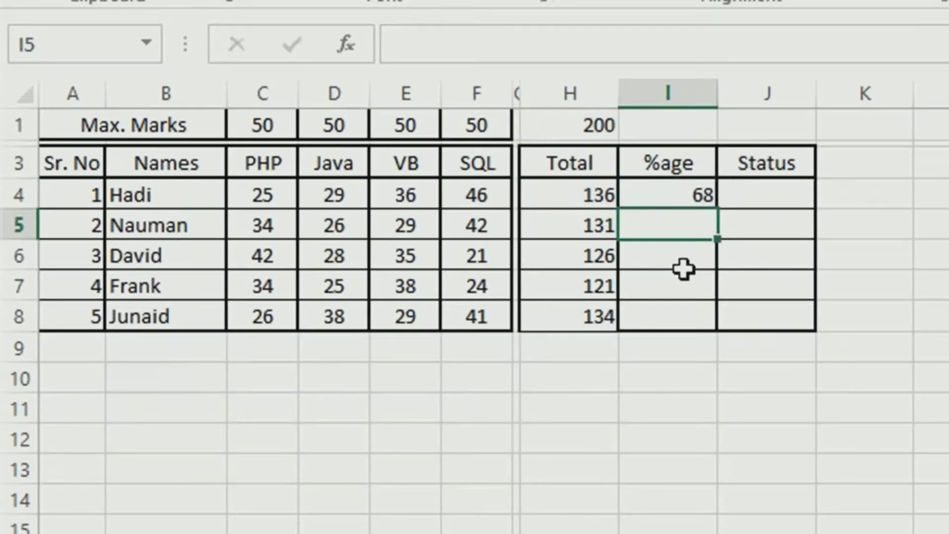
click(669, 195)
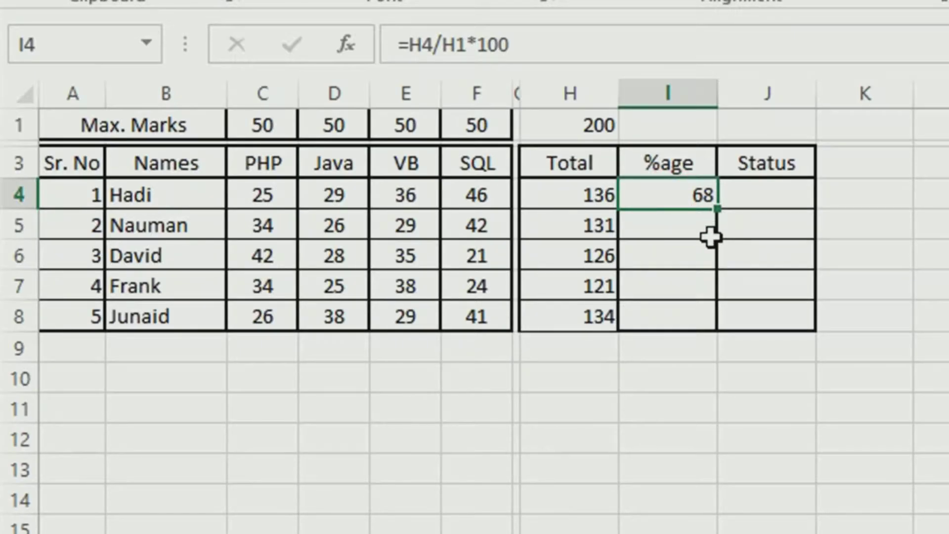
drag(718, 212, 719, 235)
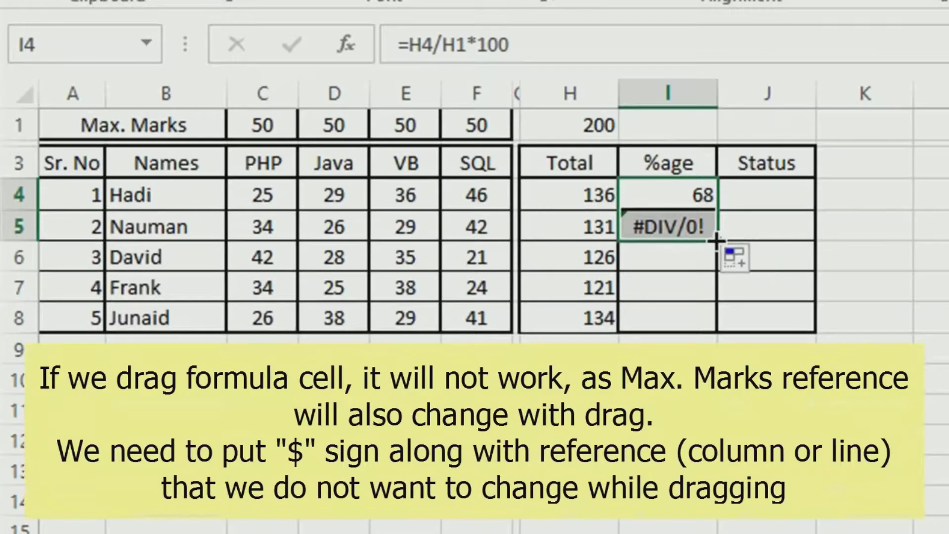
Correct I5's divisor from H2 to H1 so it reads =H5/H1*100, showing 65.5
click(670, 225)
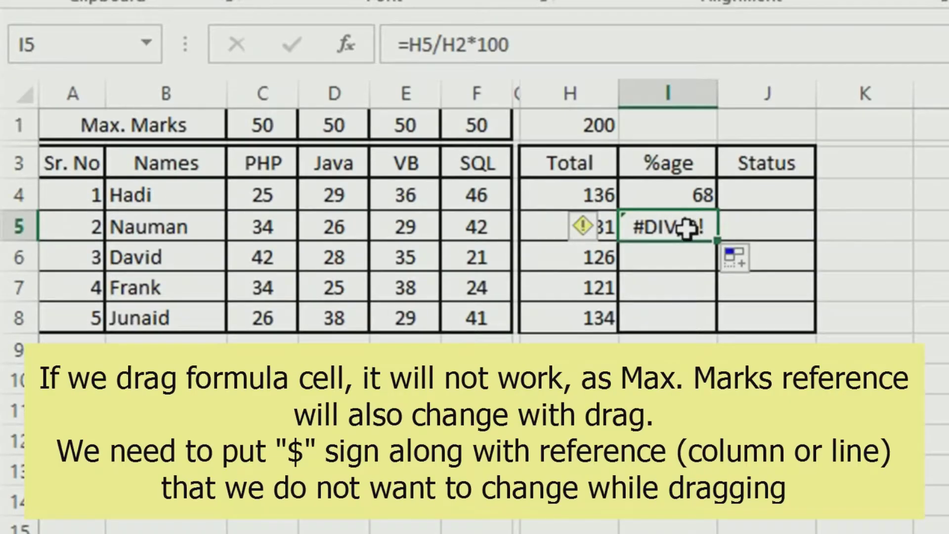
double_click(687, 228)
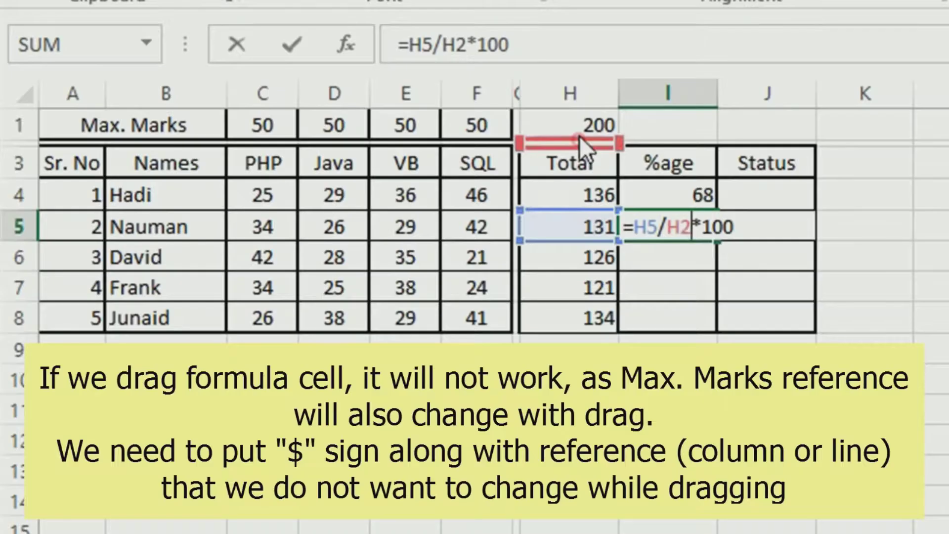
drag(579, 142, 583, 125)
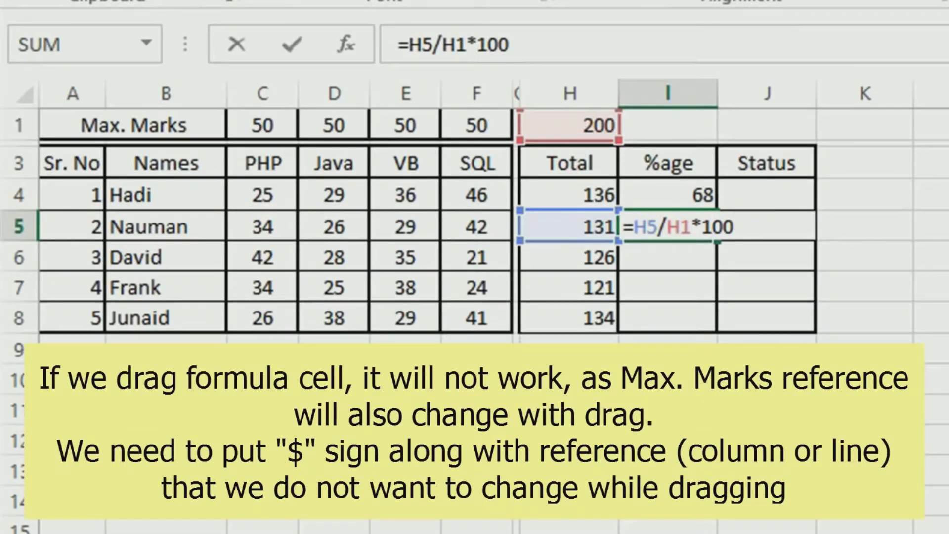
key(Return)
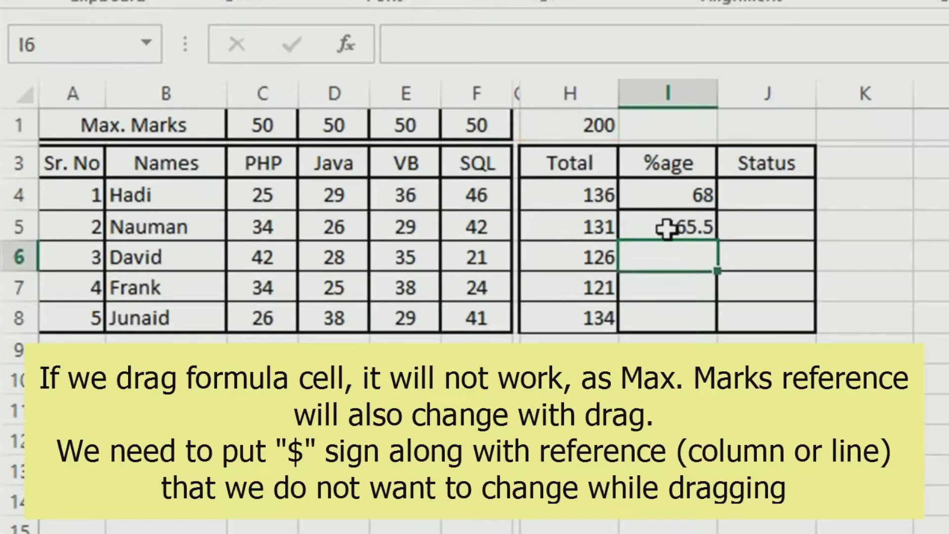
Copy I5's formula into I6, which again gives #DIV/0!, and reopen I4's formula
click(668, 229)
mouse_move(717, 241)
mouse_down()
mouse_move(719, 279)
mouse_move(712, 267)
mouse_up()
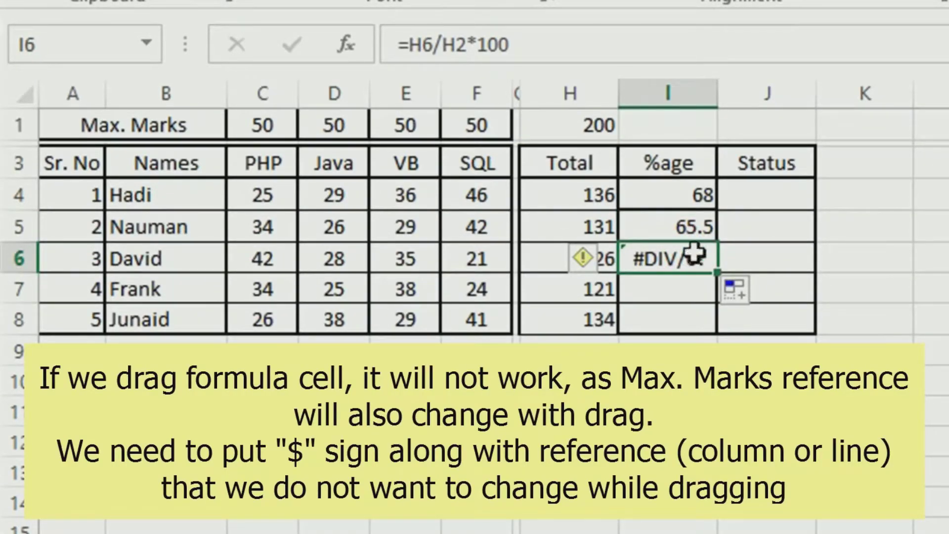
click(688, 224)
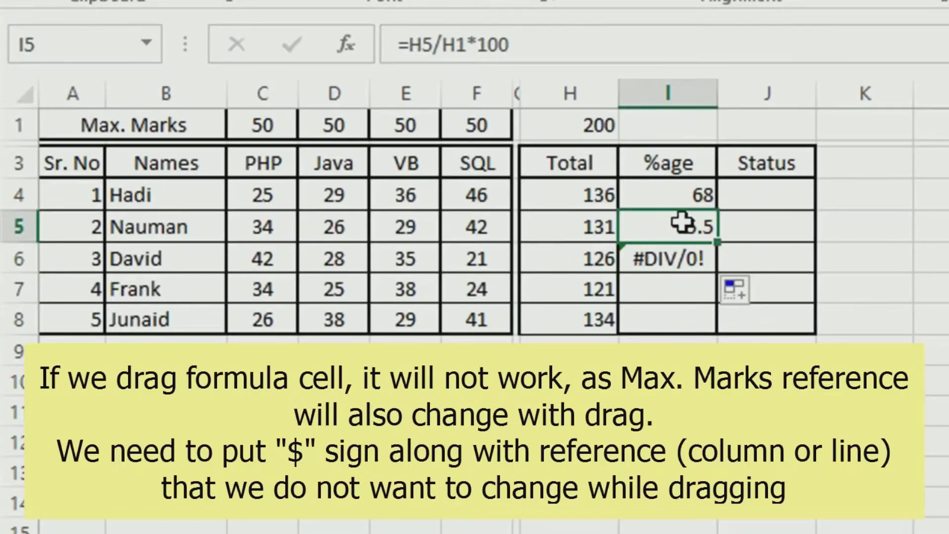
click(676, 194)
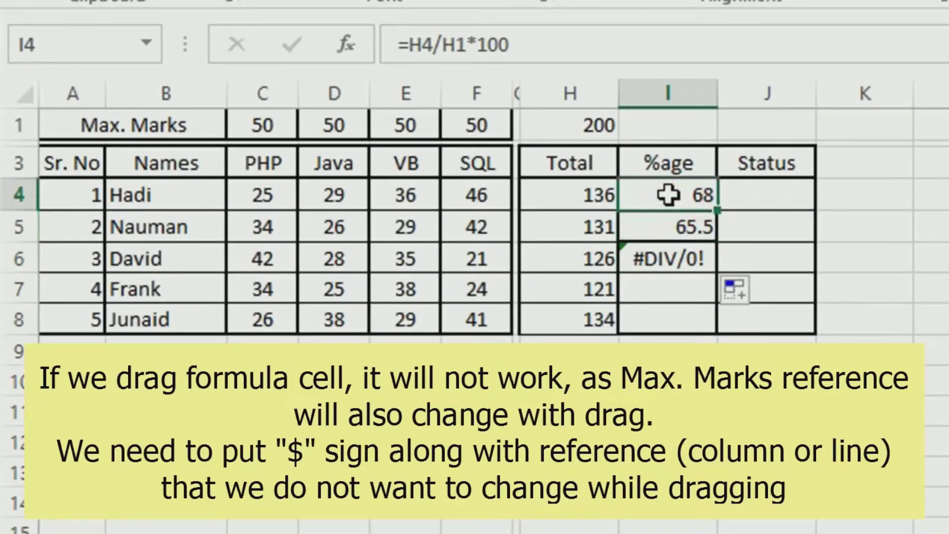
double_click(669, 195)
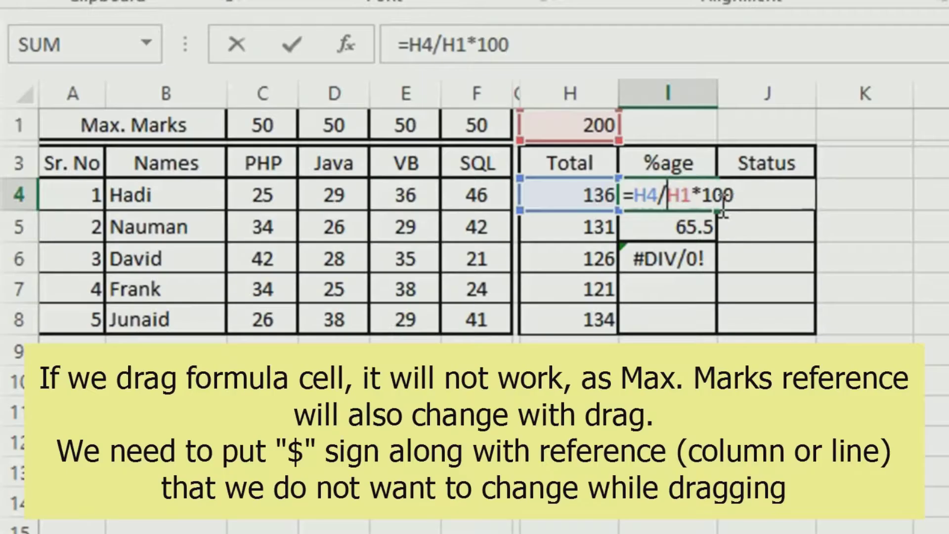
Change I4 to =H4/H$1*100 and fill it to I8, giving 65.5, 63, 60.5 and 67
click(683, 196)
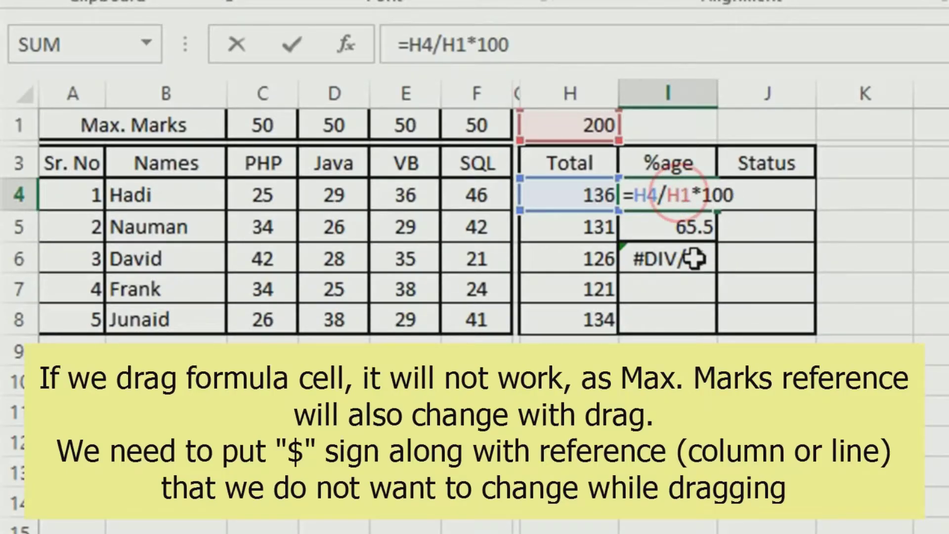
text($)
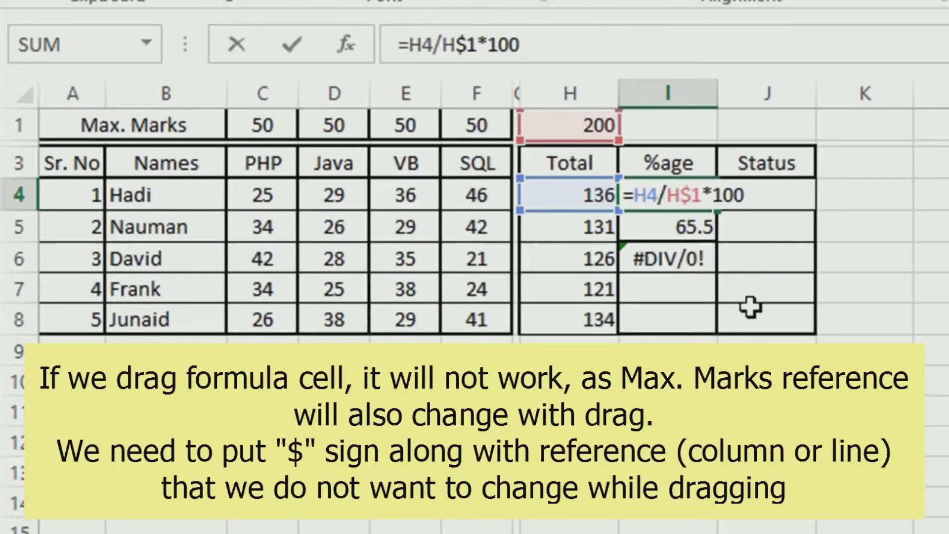
key(Return)
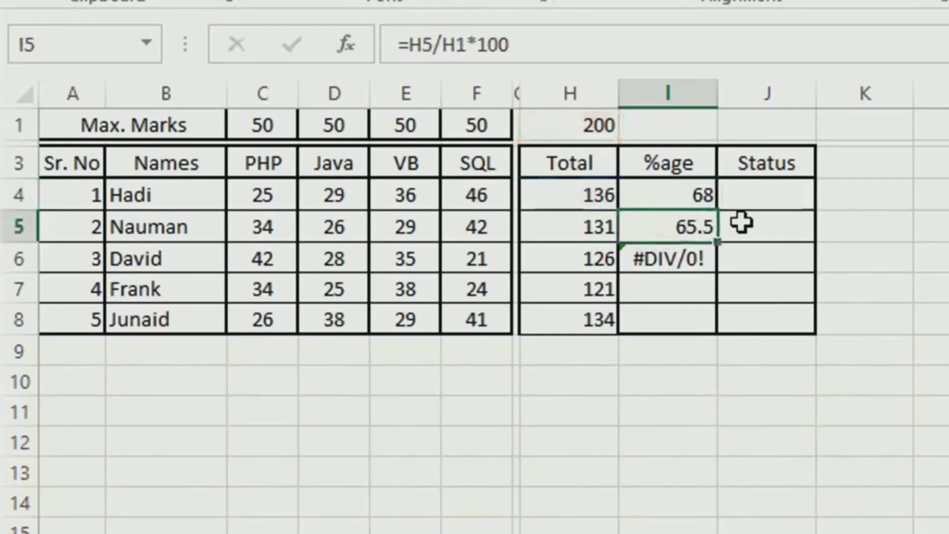
click(697, 195)
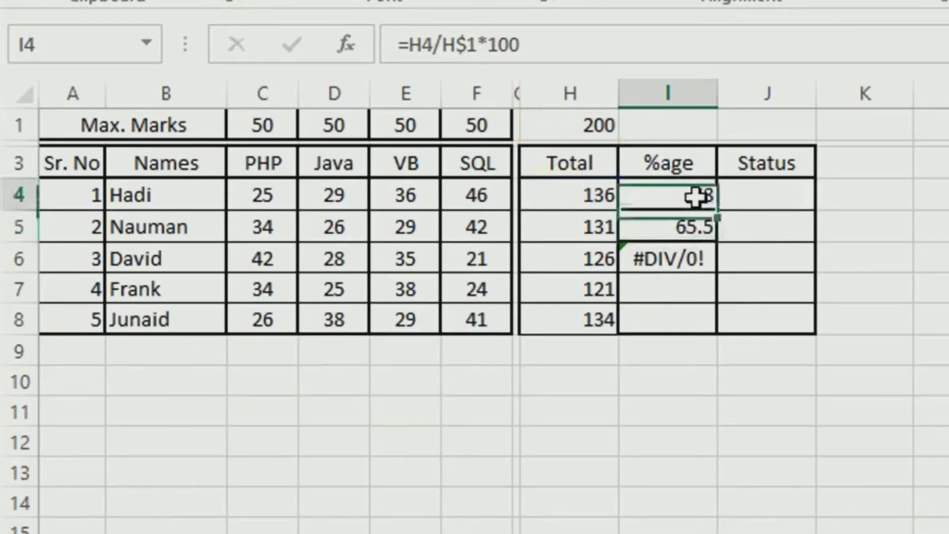
double_click(723, 213)
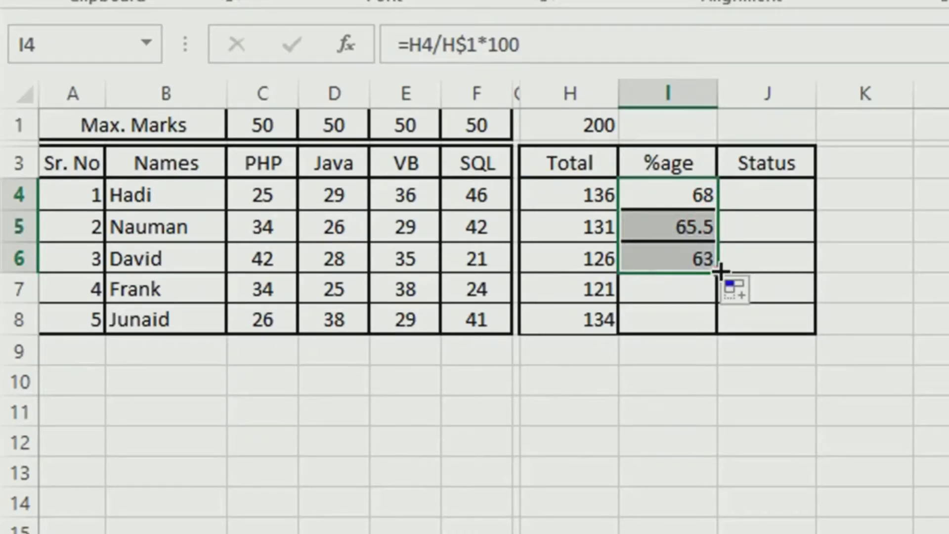
double_click(716, 269)
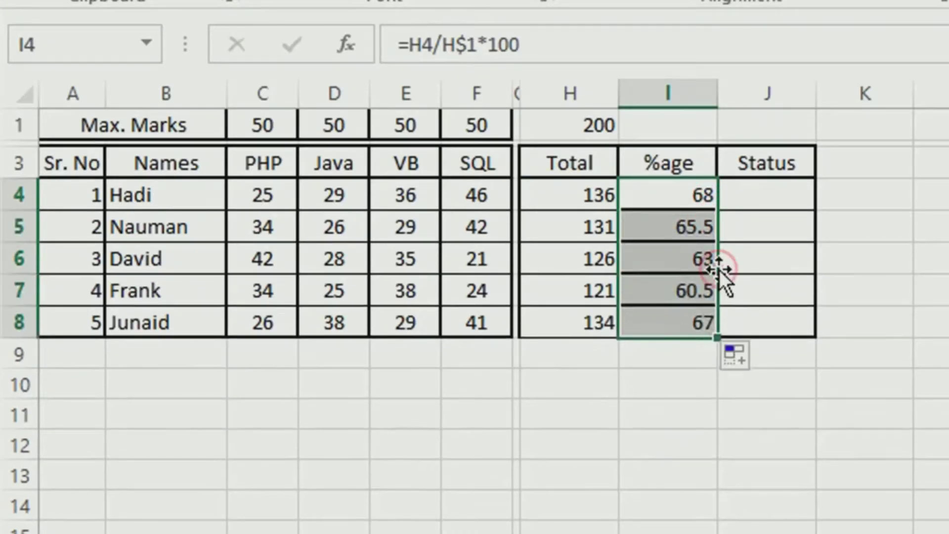
click(841, 407)
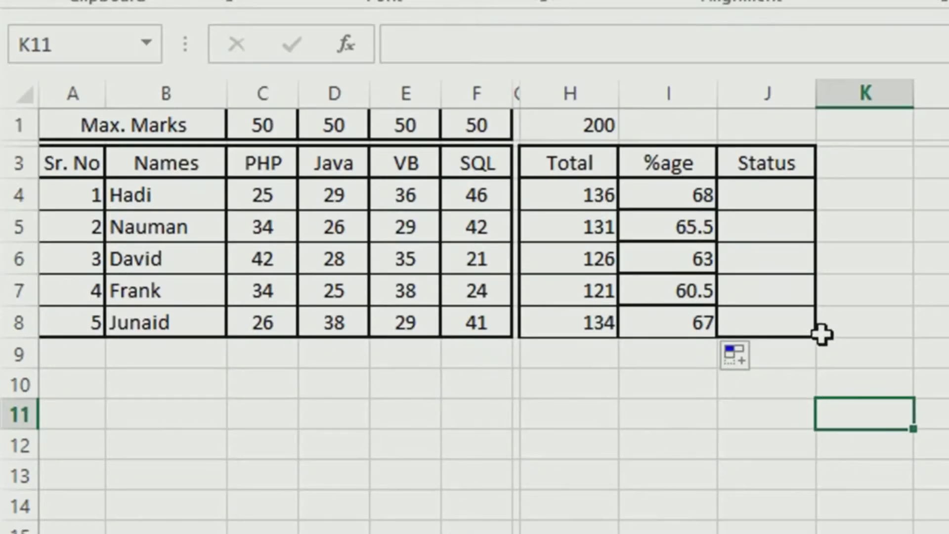
click(570, 125)
click(684, 227)
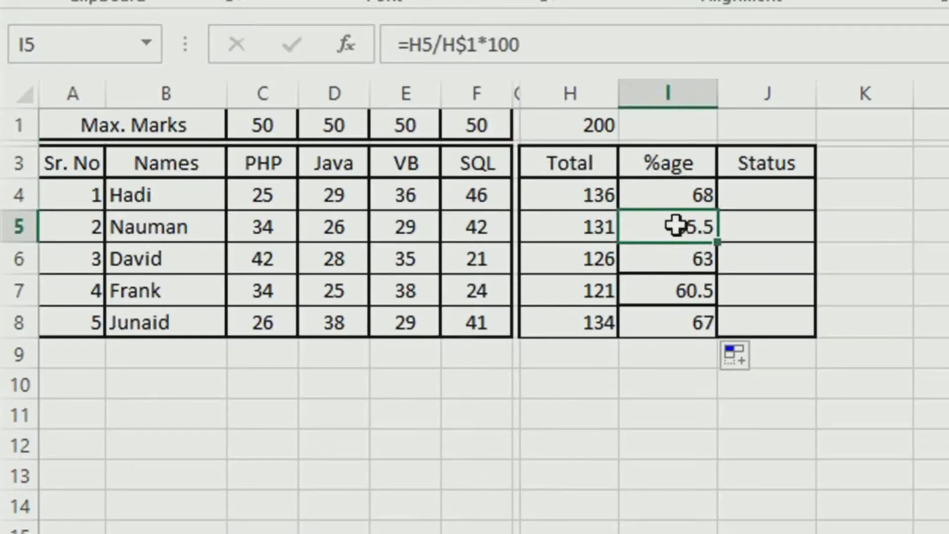
double_click(674, 227)
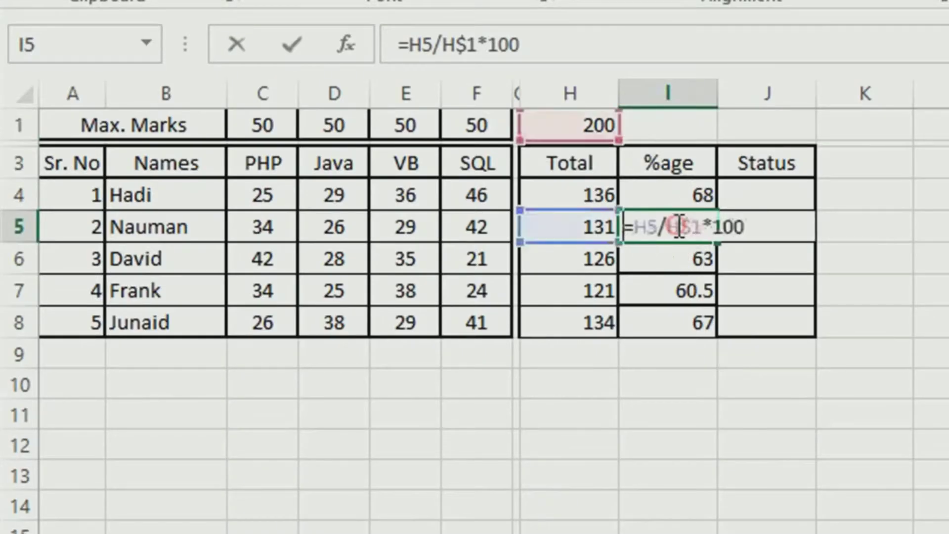
key(Escape)
double_click(688, 258)
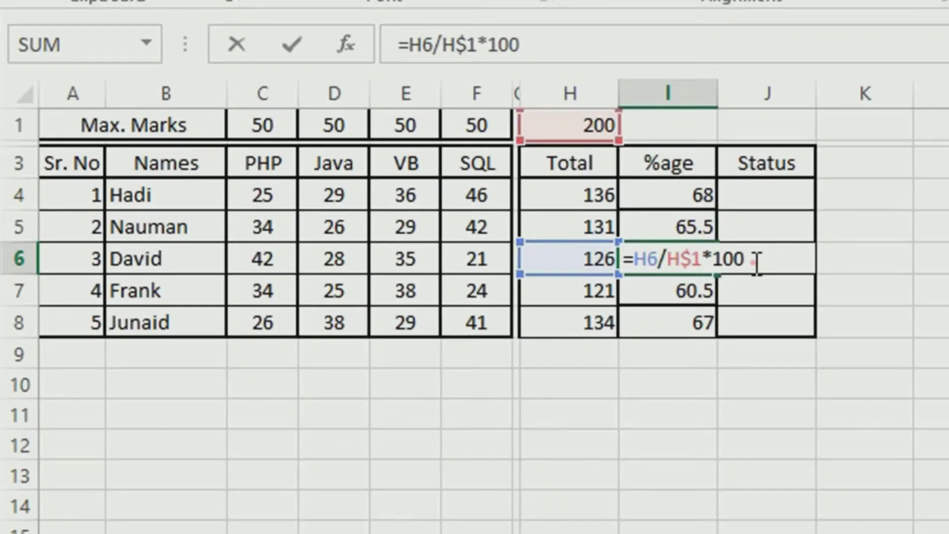
key(ctrl+Return)
double_click(670, 290)
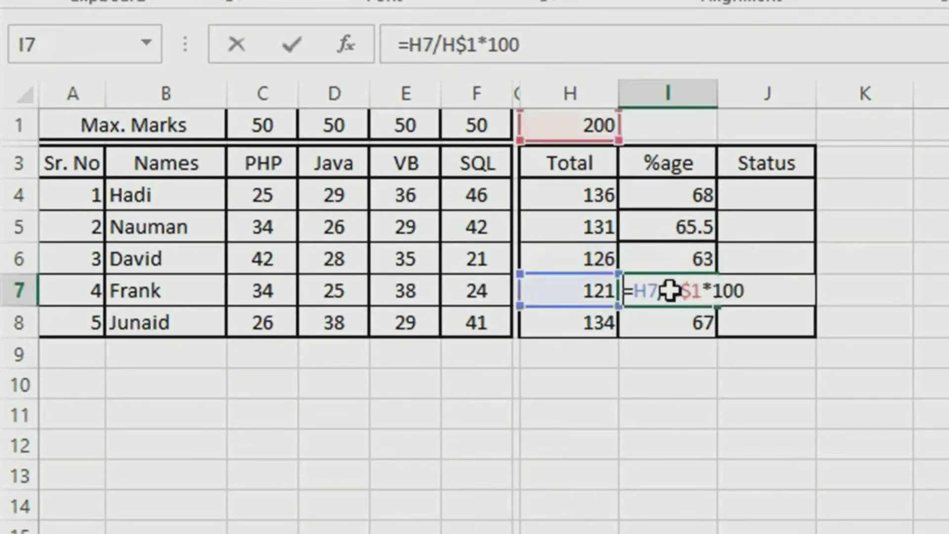
key(ctrl+Return)
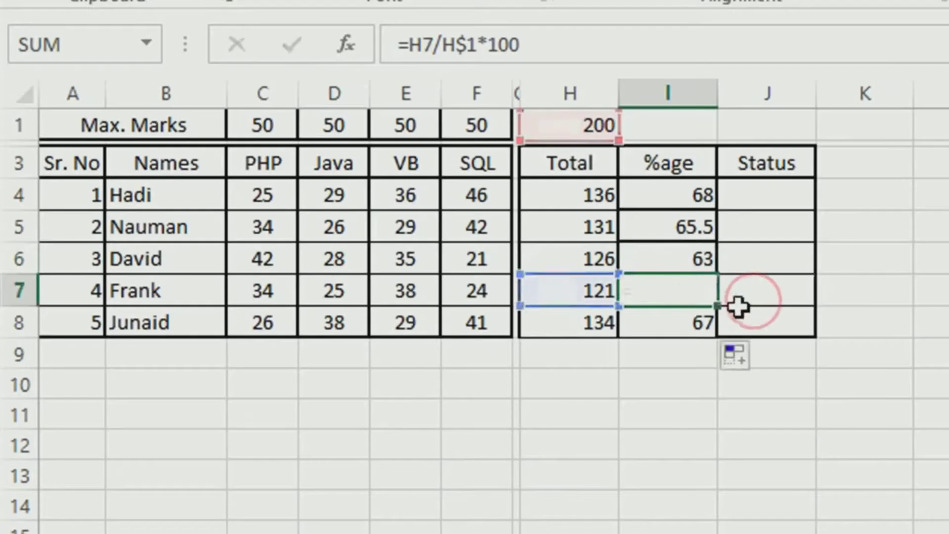
click(653, 321)
double_click(651, 322)
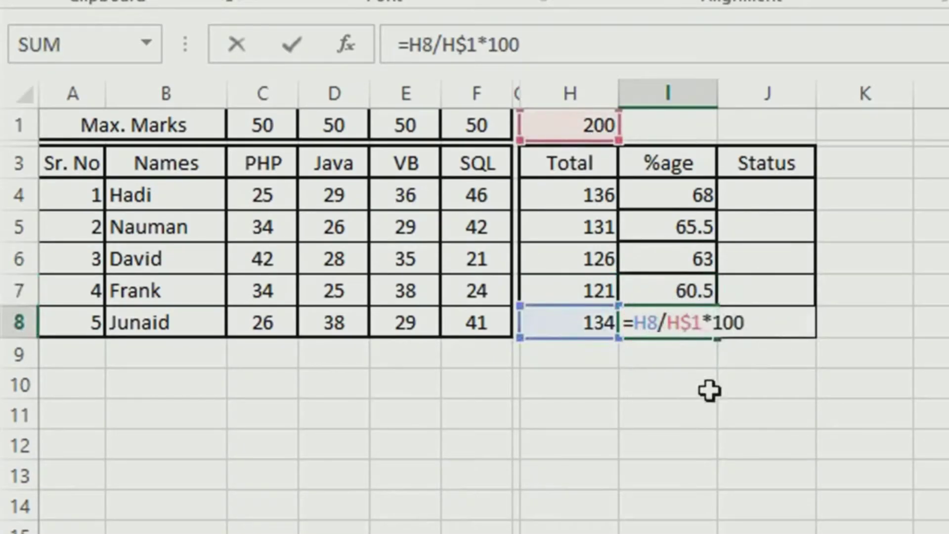
click(758, 323)
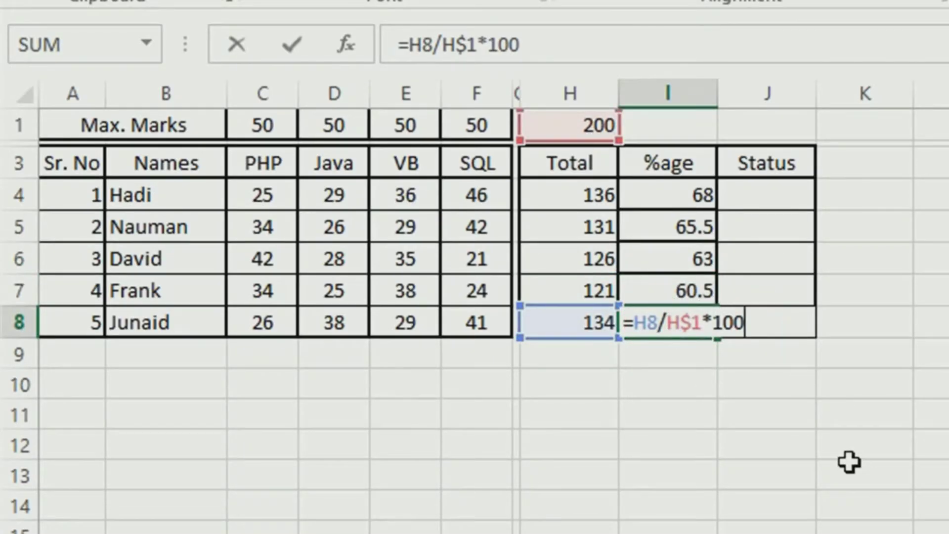
key(ctrl+Return)
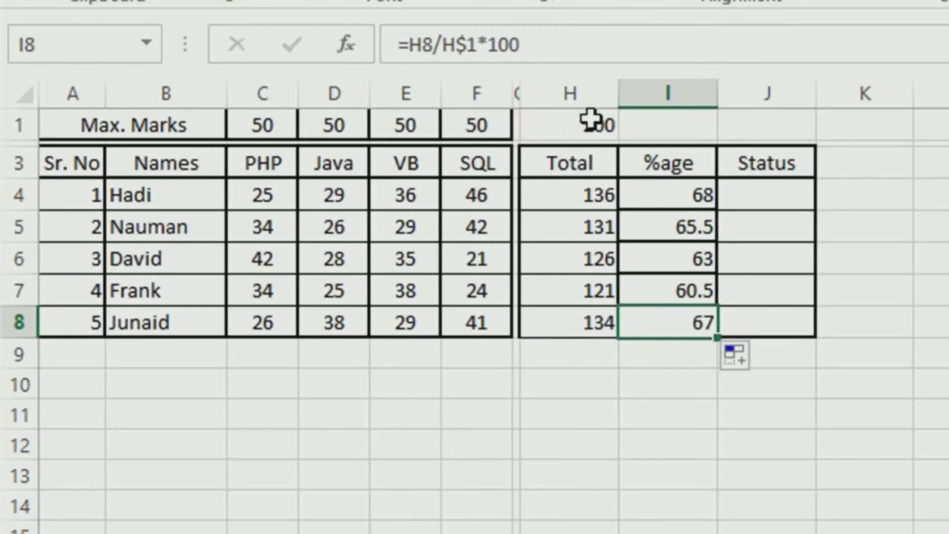
click(788, 203)
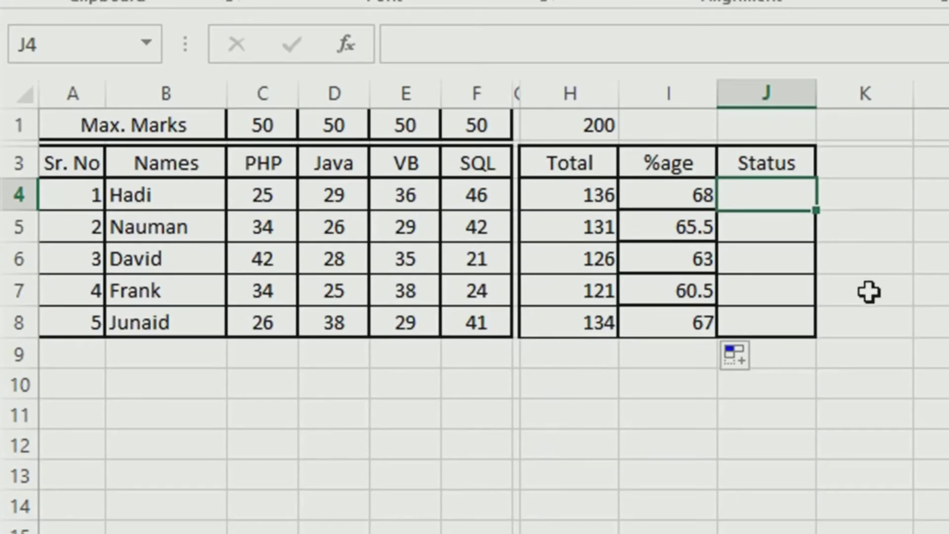
Insert =IF(I4>64,"A","B") in J4, showing status A for the first student
click(343, 42)
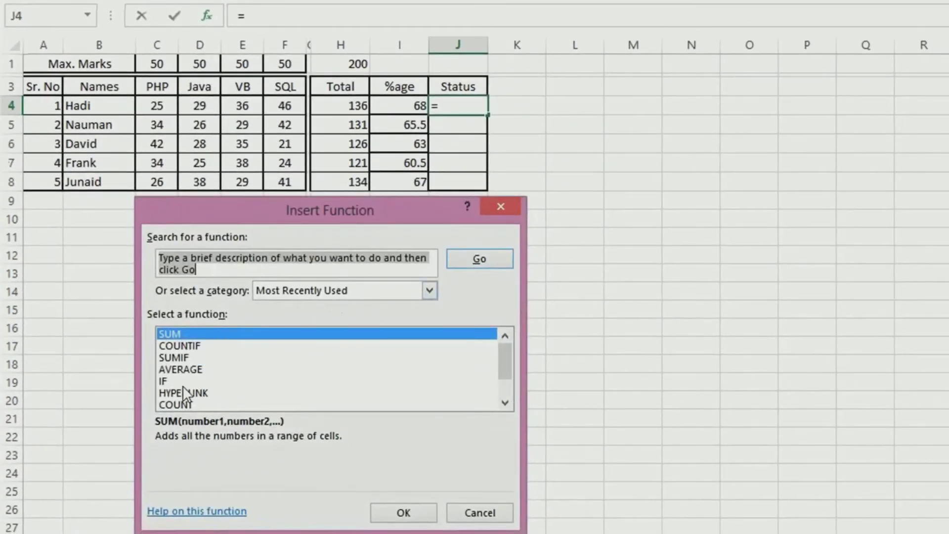
click(167, 382)
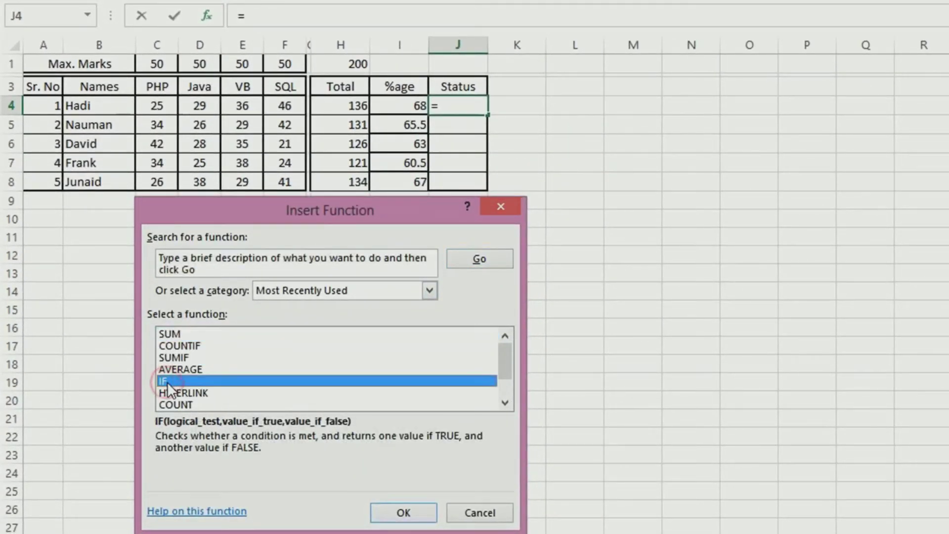
double_click(167, 381)
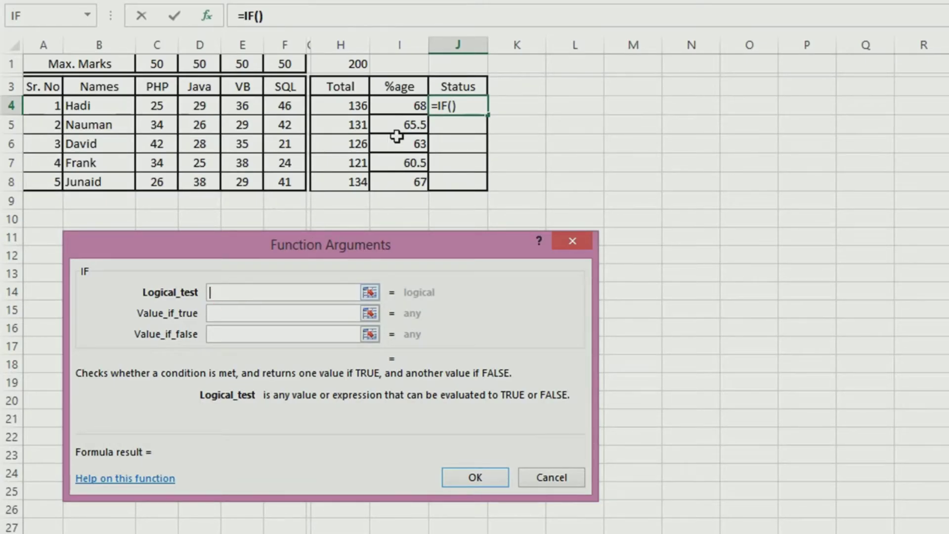
click(391, 105)
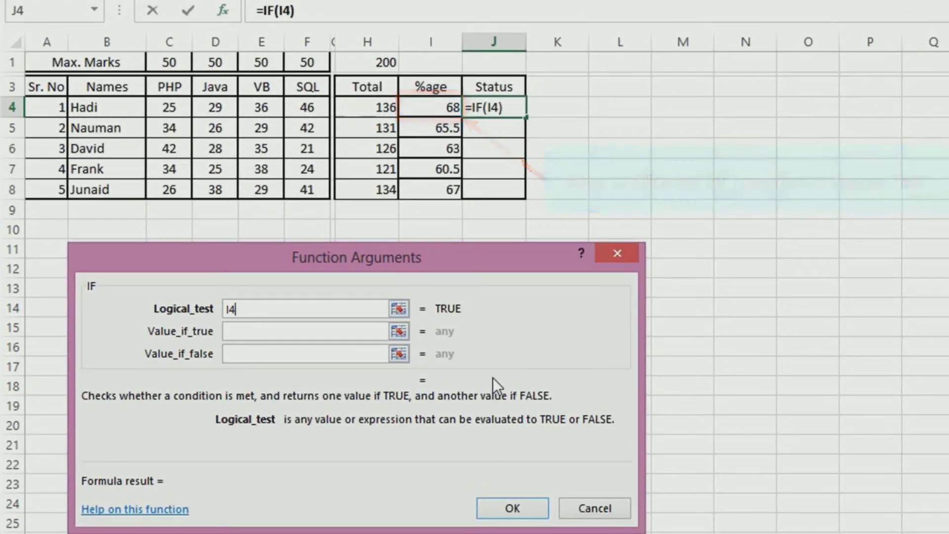
text(>64)
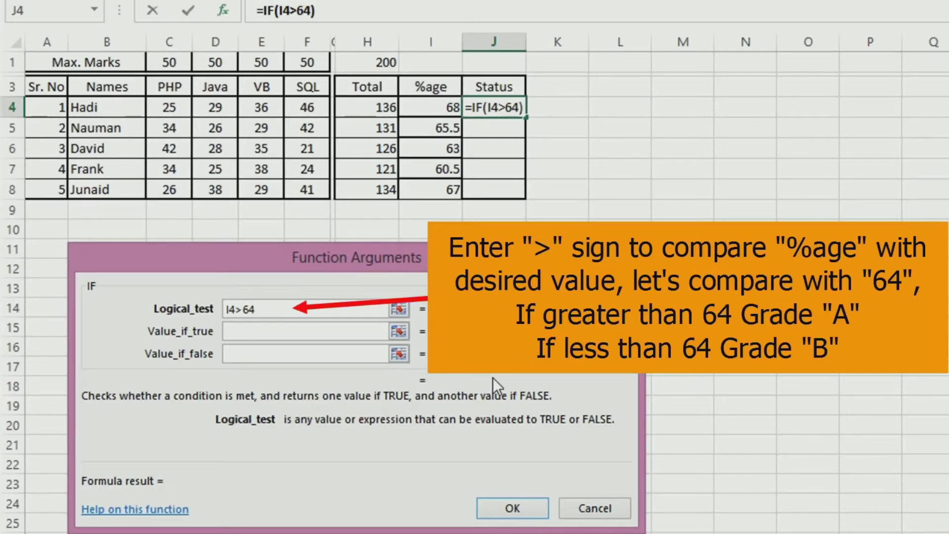
key(Tab)
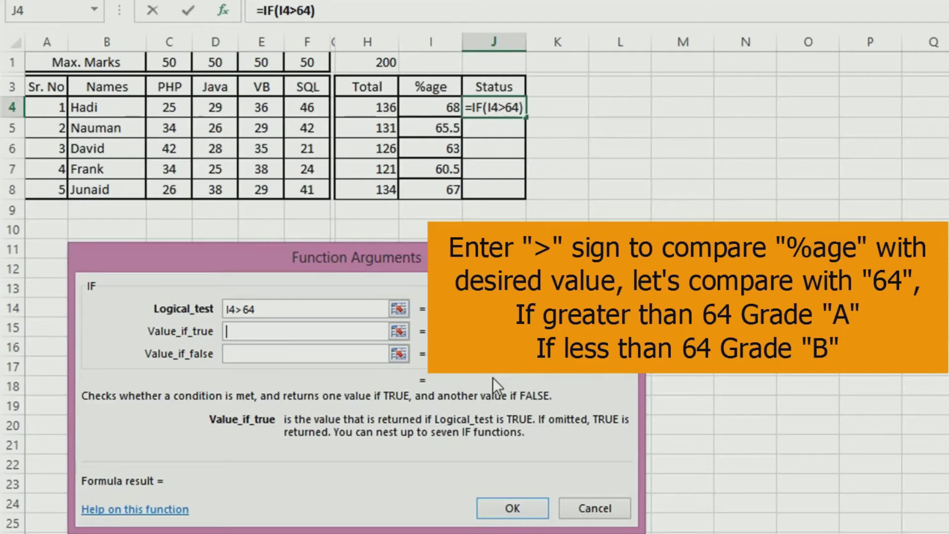
text(A)
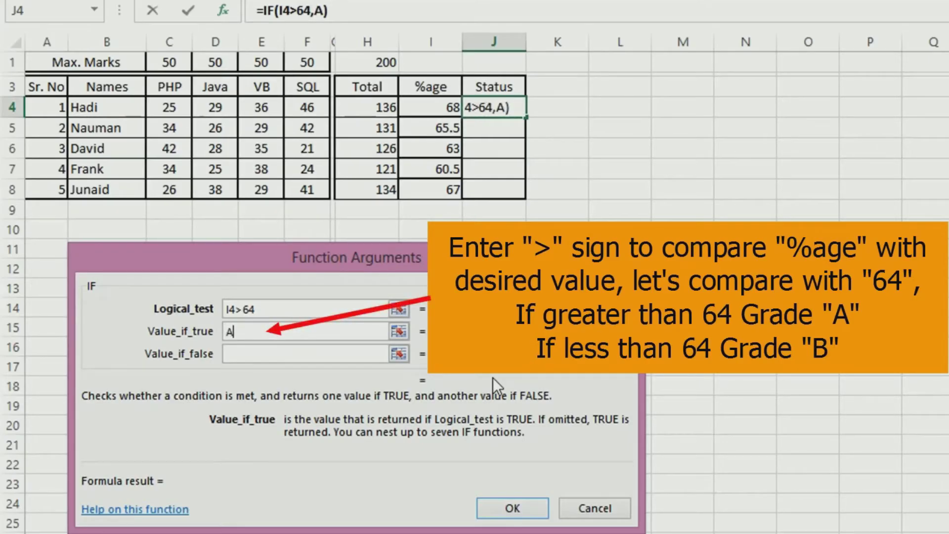
key(Tab)
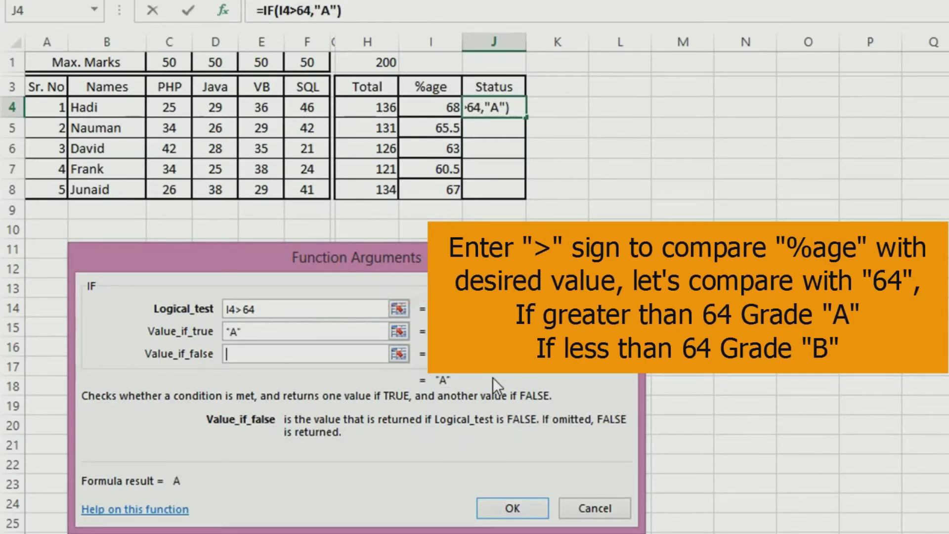
text(B)
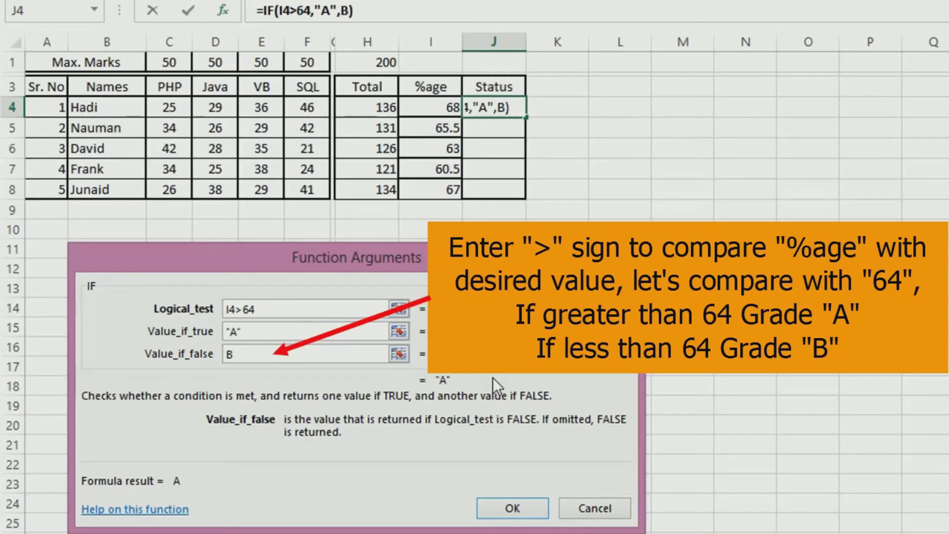
click(517, 504)
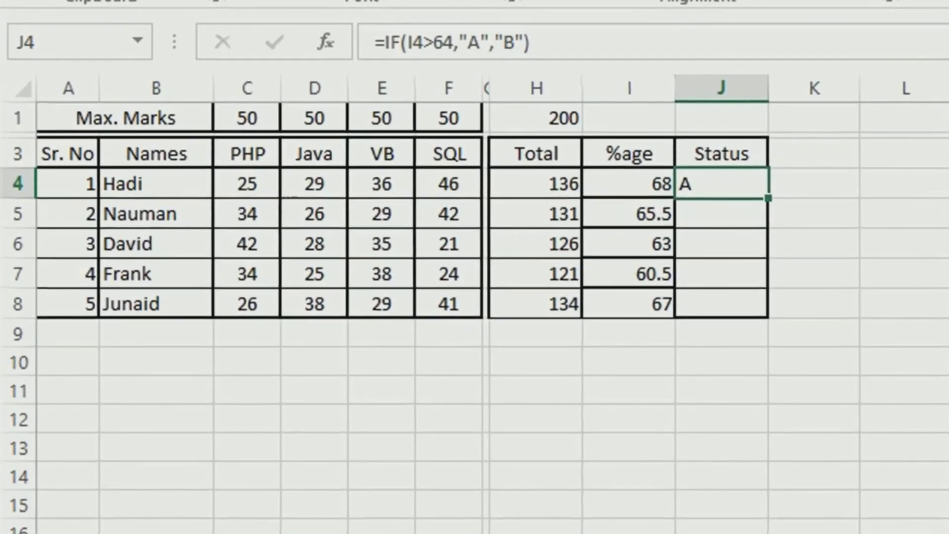
Centre J4 and fill the status formula down to J8, giving A, B, B, A
click(610, 37)
drag(771, 198, 769, 235)
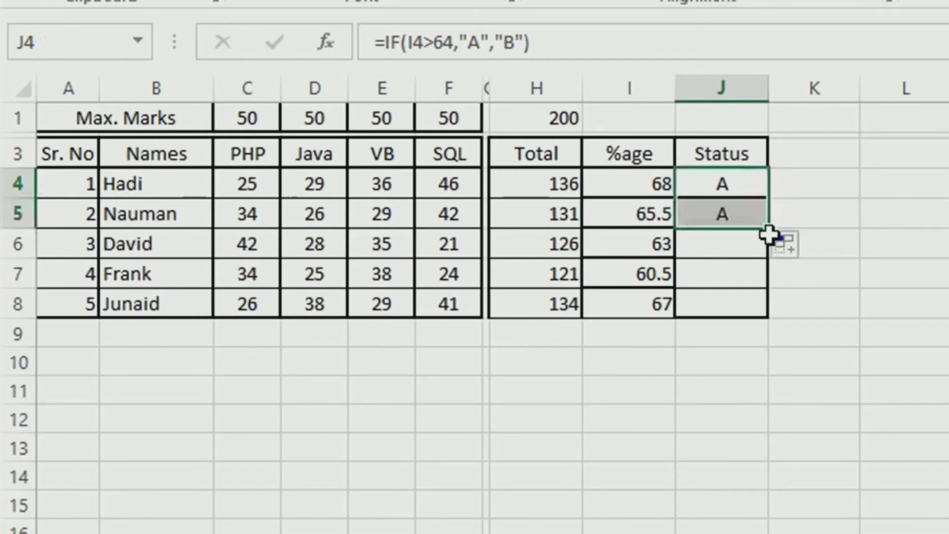
double_click(769, 235)
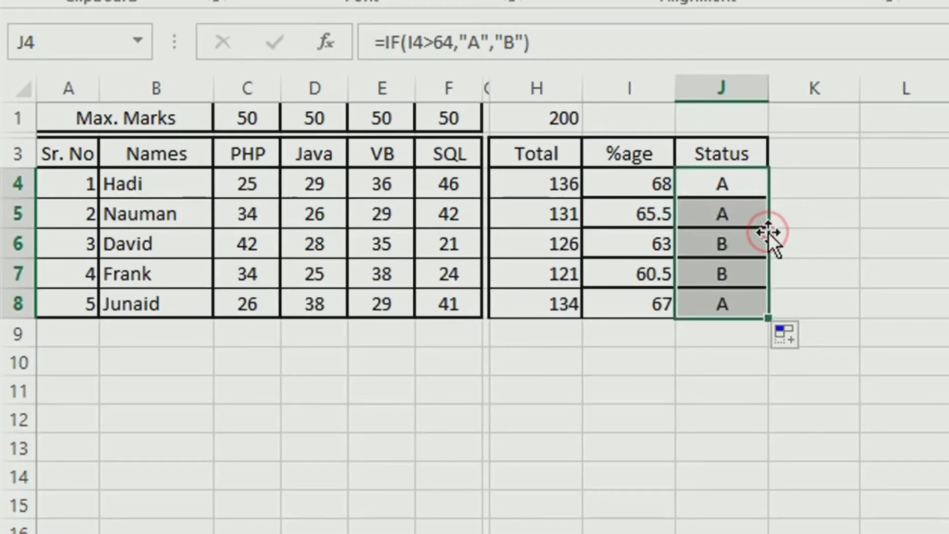
click(821, 309)
Check the IF formulas in J8 through J5 without changing them
click(726, 305)
double_click(726, 305)
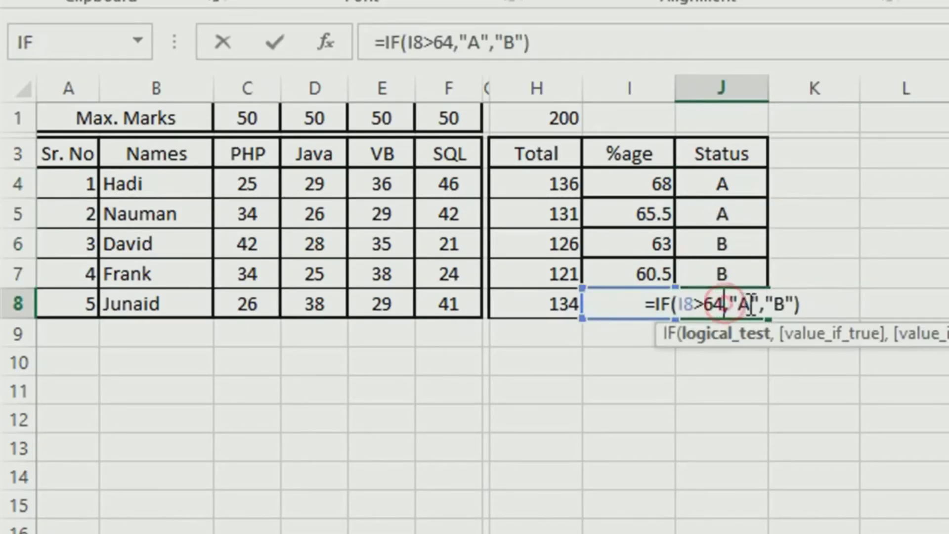
click(750, 268)
double_click(749, 269)
click(749, 240)
double_click(749, 239)
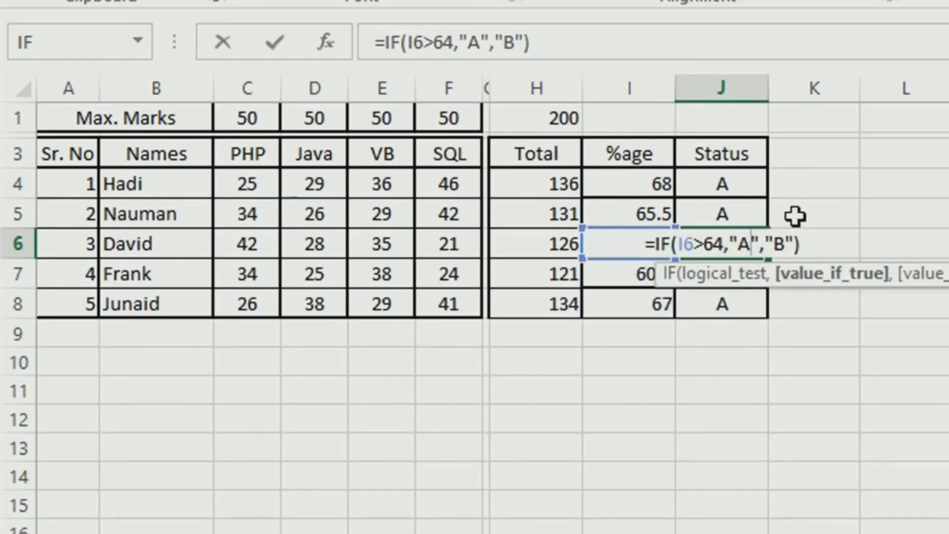
key(Escape)
double_click(757, 207)
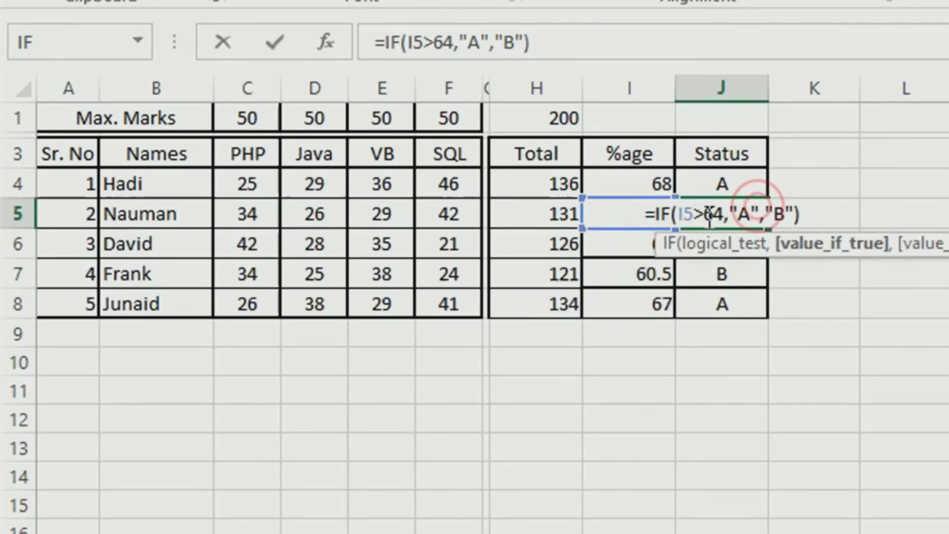
key(Escape)
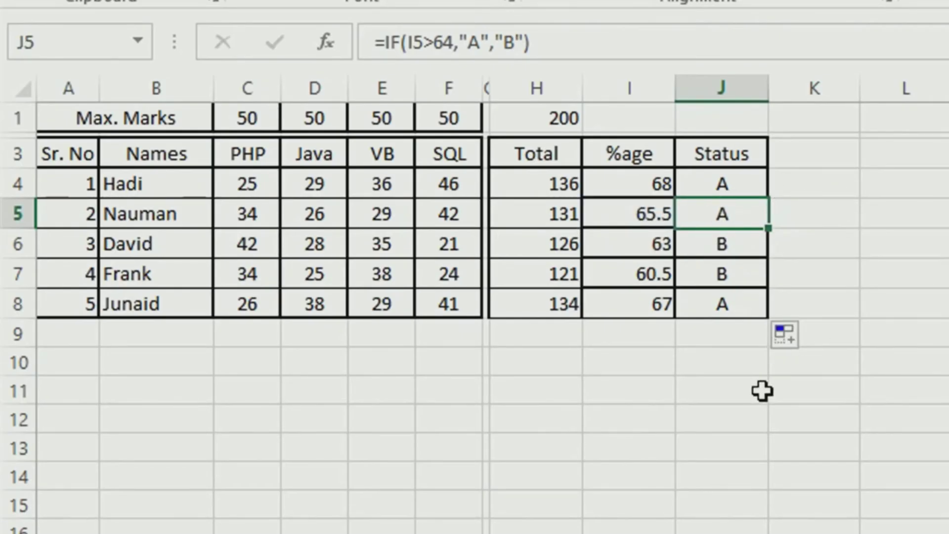
click(758, 390)
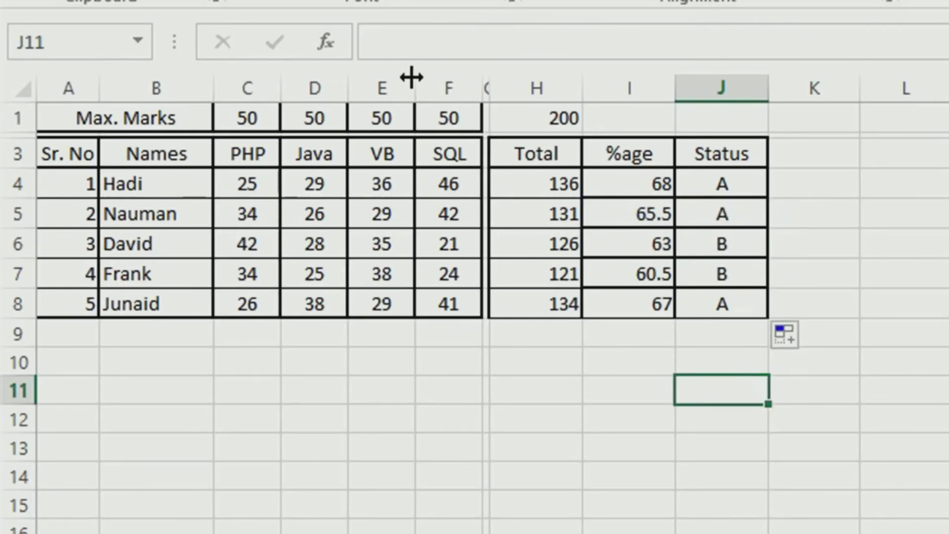
Copy the SQL column's F3:F8 formatting onto H3:J8 with Format Painter
drag(448, 154, 450, 302)
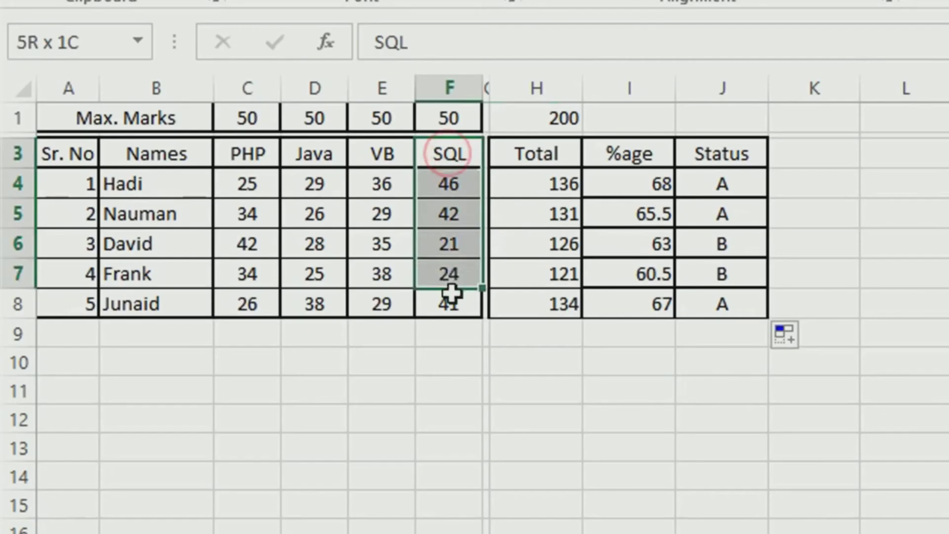
click(165, 3)
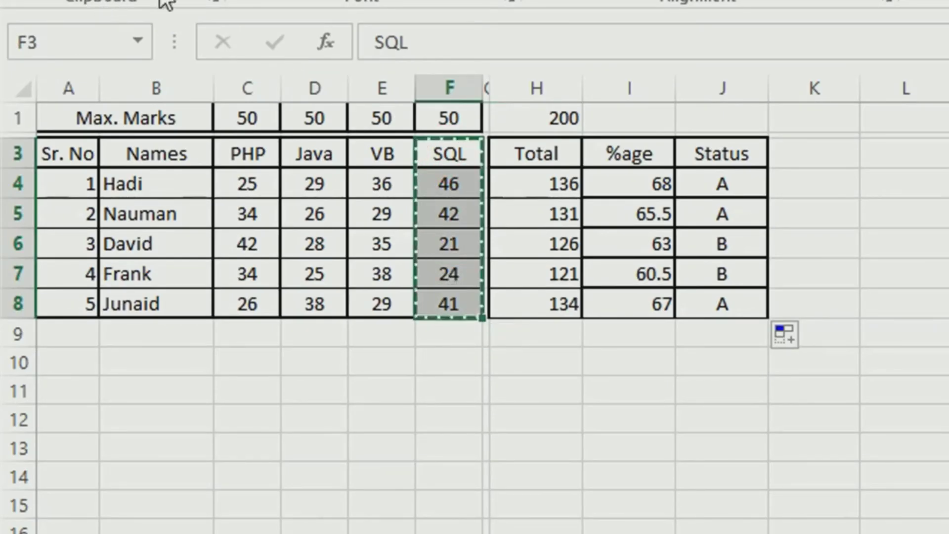
drag(525, 153, 715, 307)
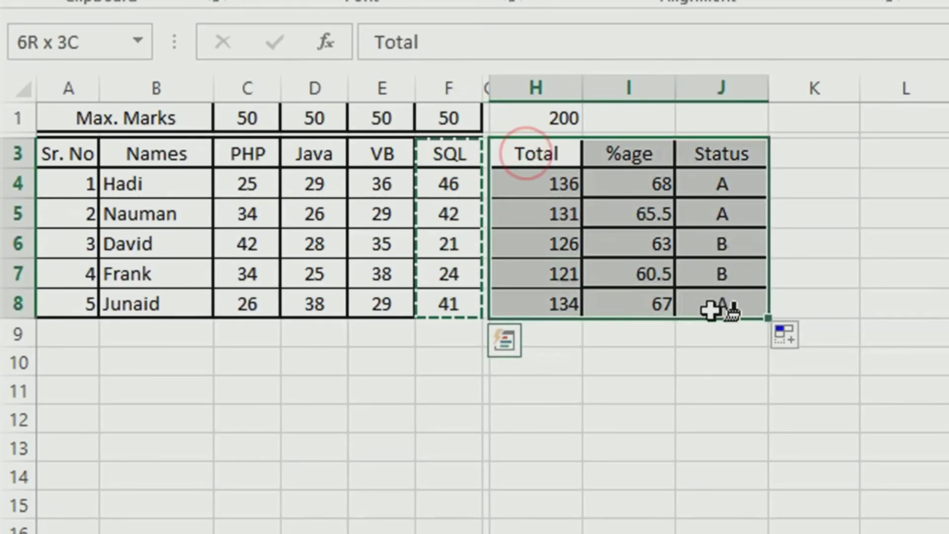
click(627, 378)
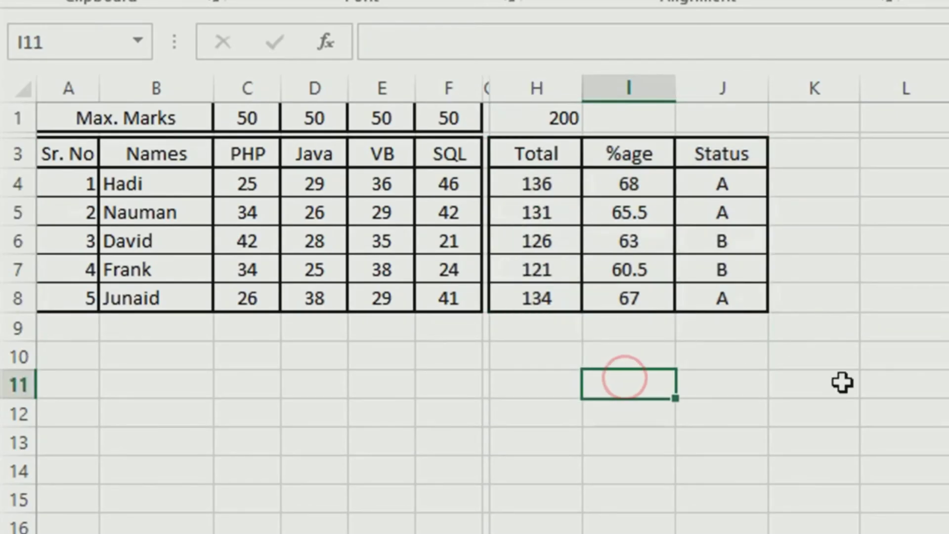